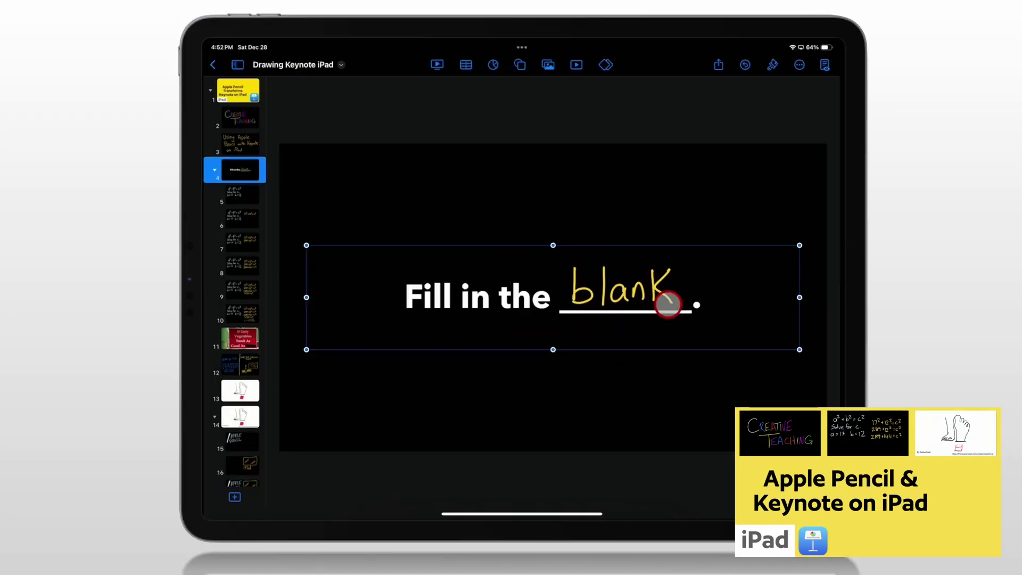
# Advance the Keynote presentation from the fill-in-the-blank slide to slides 5 and 6
pyautogui.click(244, 228)
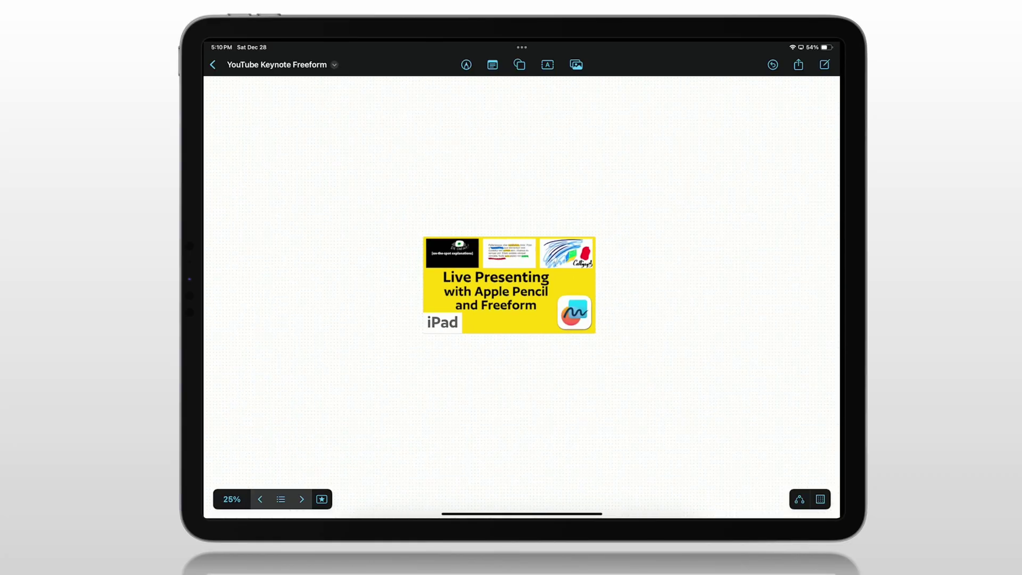
pyautogui.scroll(-5, 521, 295)
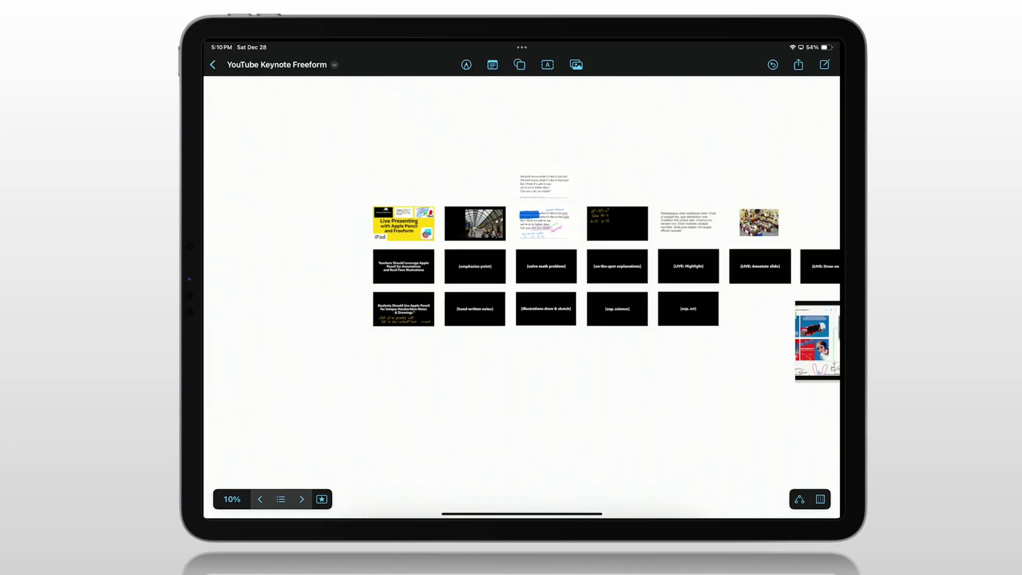
pyautogui.hscroll(5, 521, 295)
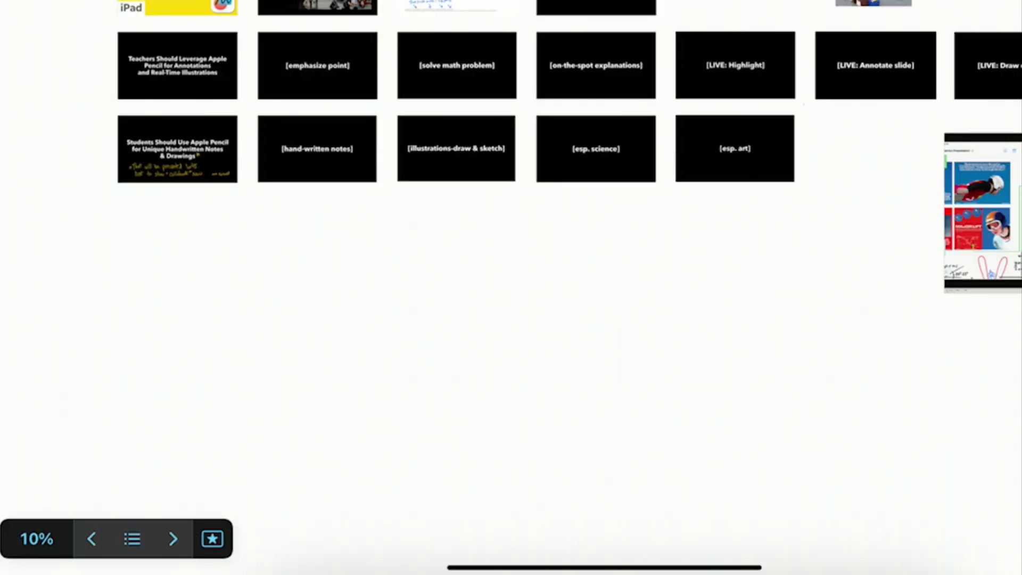
# Jump to Scene 1, the 'Live Presenting with Apple Pencil and Freeform' title card
pyautogui.click(132, 539)
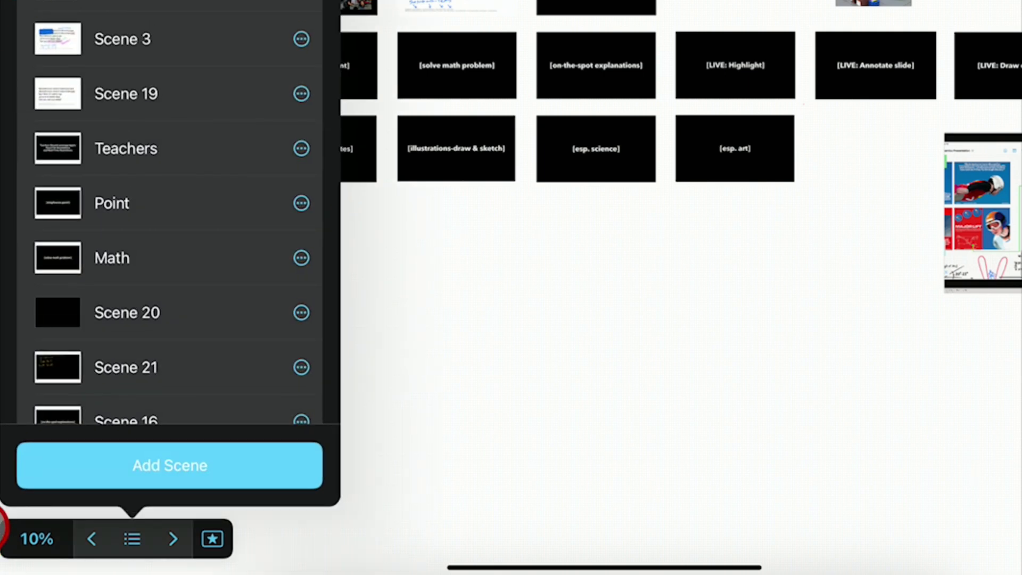
pyautogui.moveTo(320, 454)
pyautogui.mouseDown()
pyautogui.moveTo(280, 328)
pyautogui.moveTo(256, 346)
pyautogui.mouseUp()
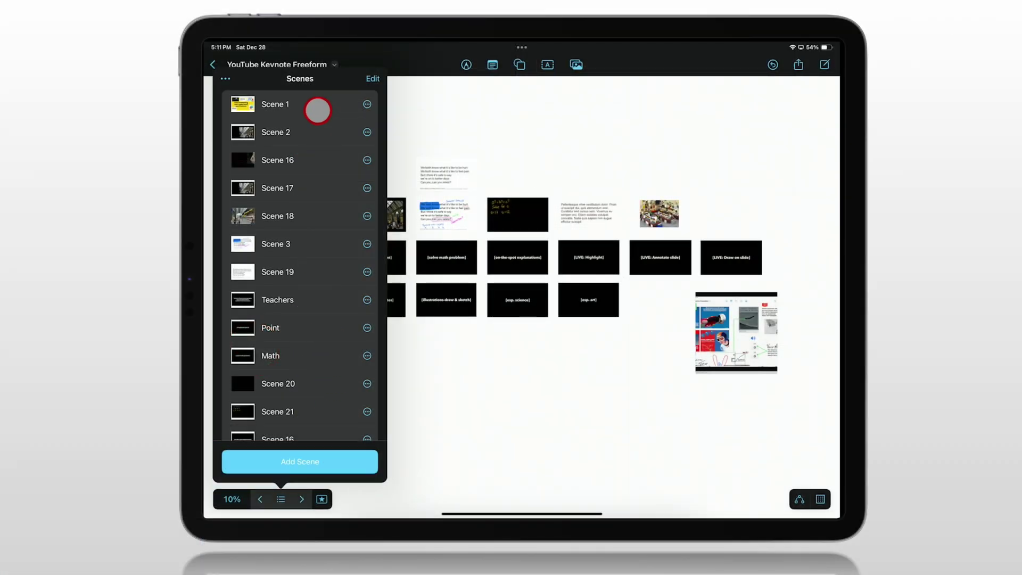
pyautogui.click(317, 104)
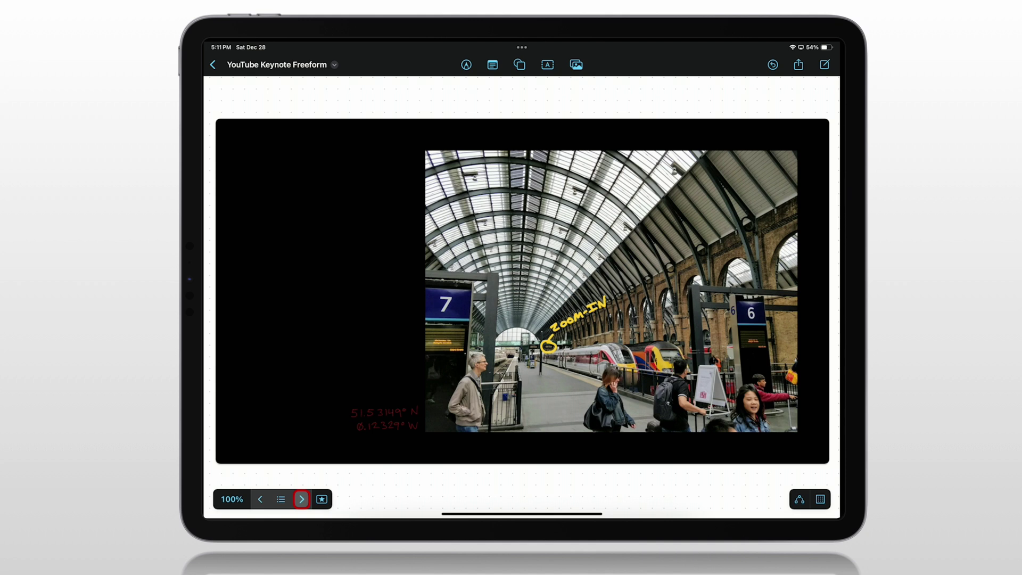
# Step through the coordinates close-up, the full station photo and the ZOOM-IN close-up
pyautogui.click(301, 498)
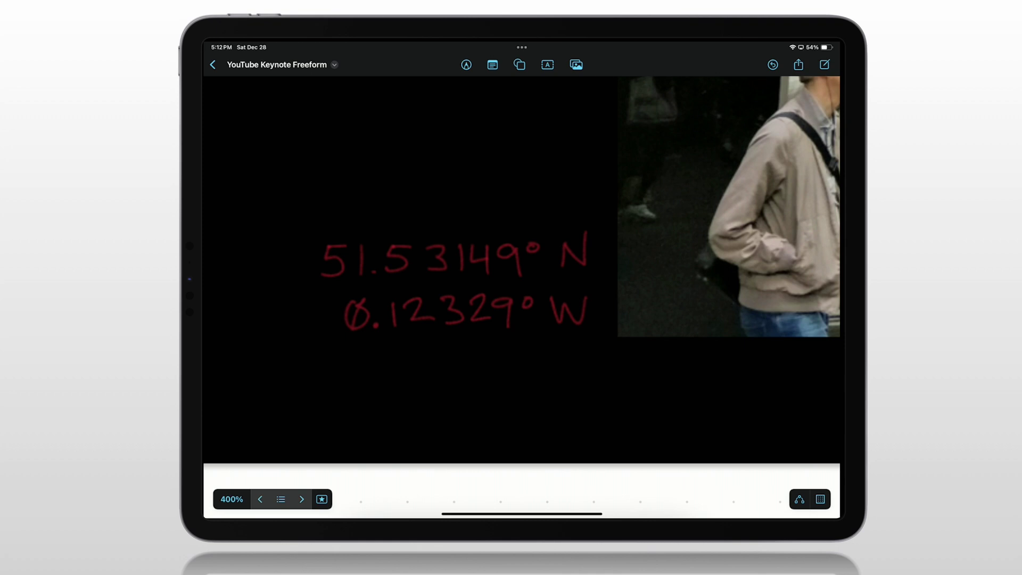
pyautogui.click(301, 498)
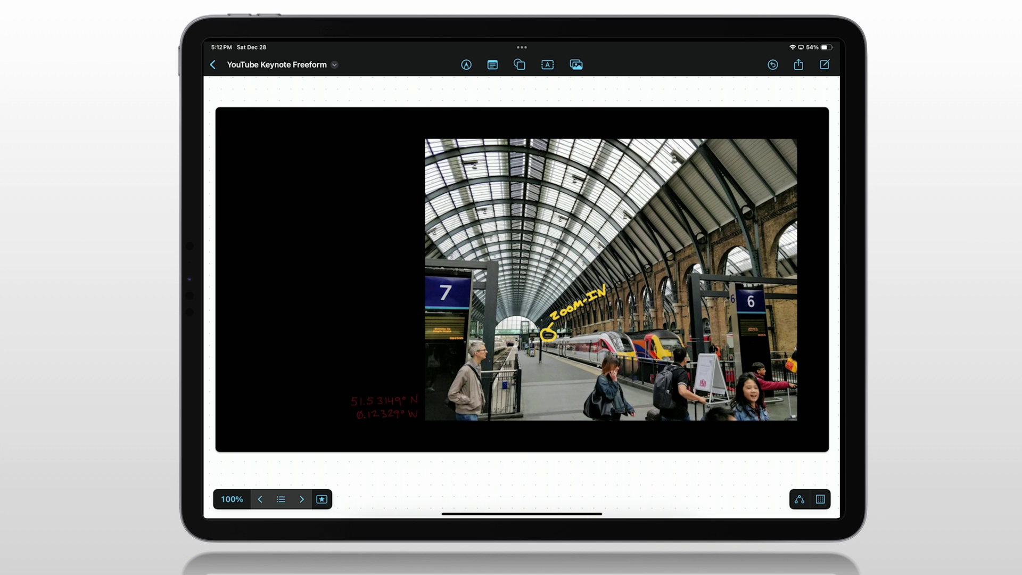
pyautogui.click(301, 499)
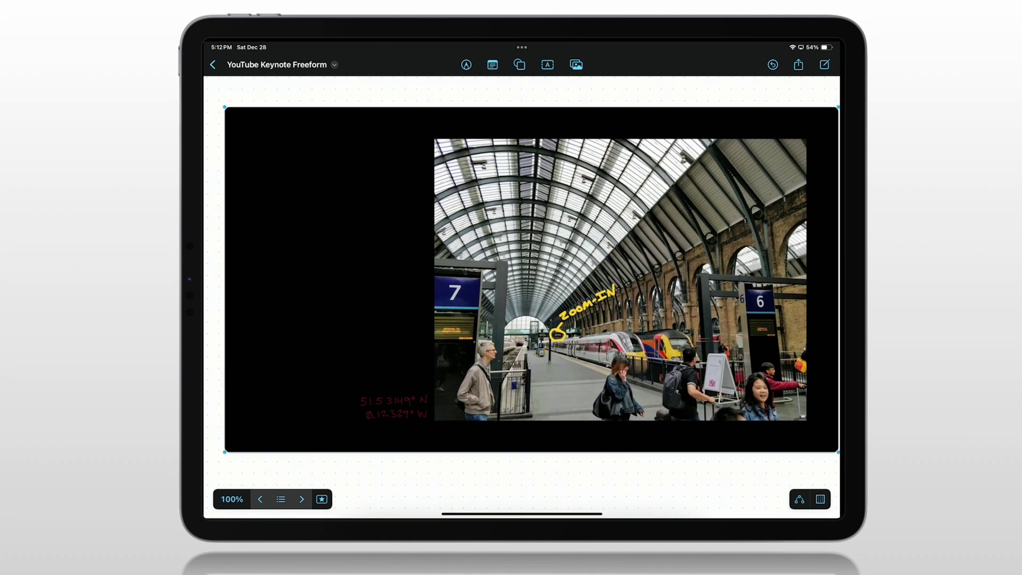
# Advance to the lyrics scene and set the highlighter to a thick yellow stroke
pyautogui.press('Right')
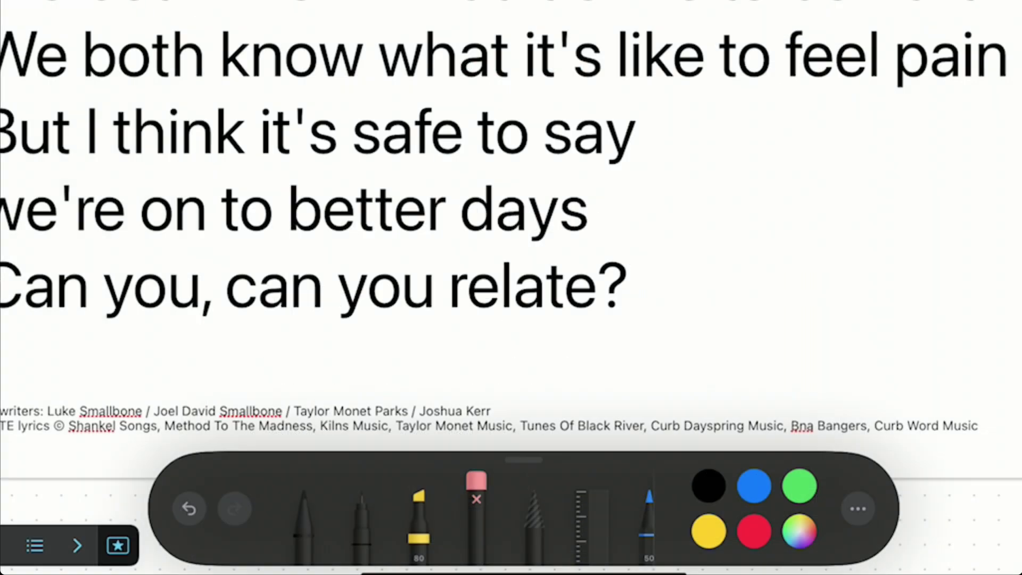
pyautogui.hscroll(5, 519, 511)
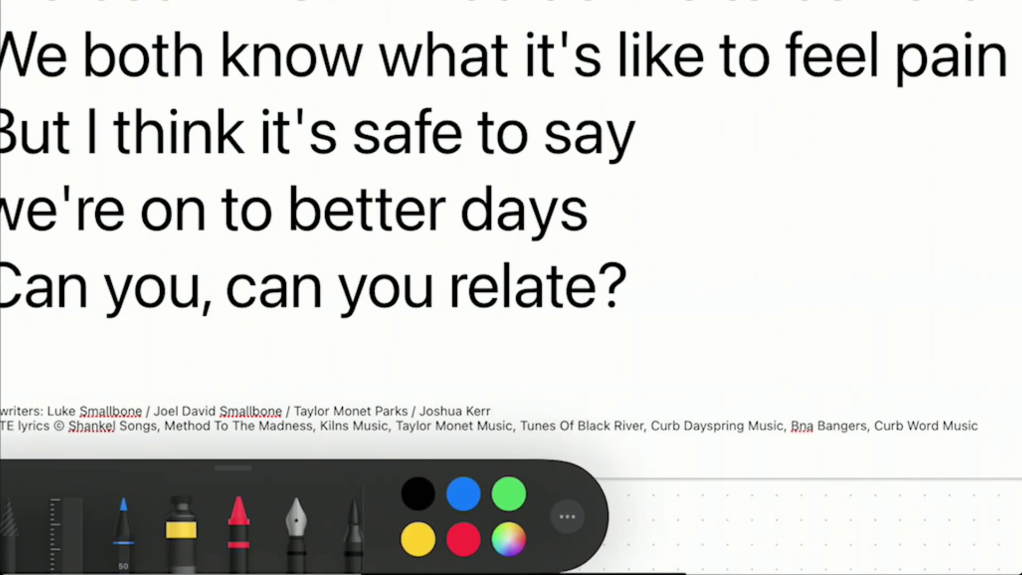
pyautogui.hscroll(-5, 464, 514)
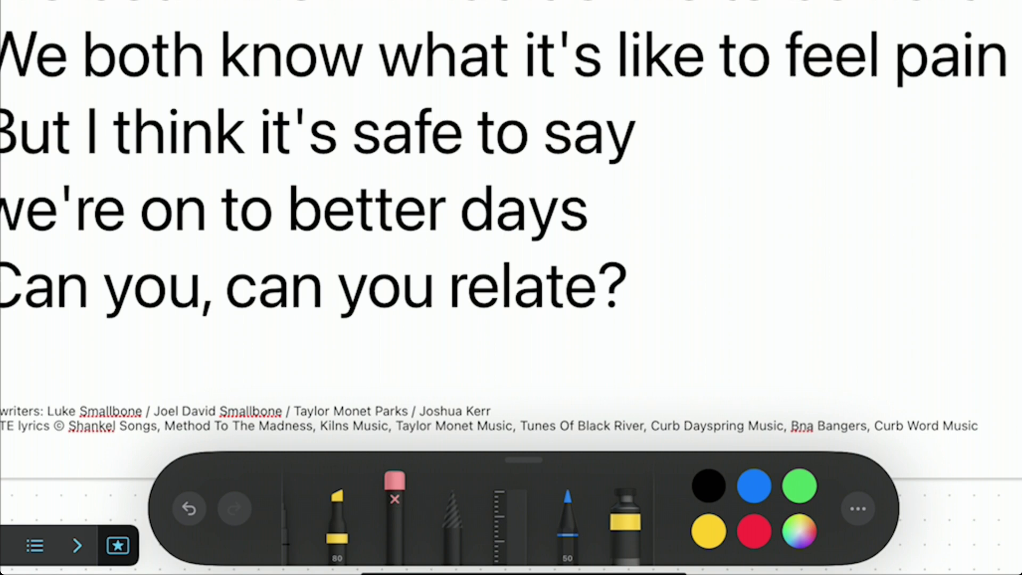
pyautogui.click(338, 519)
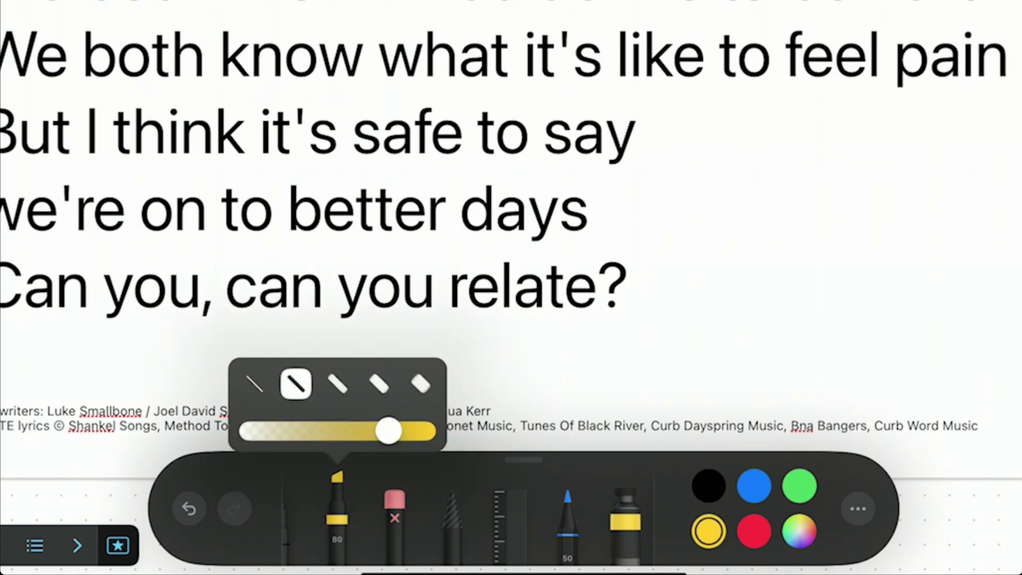
pyautogui.click(378, 383)
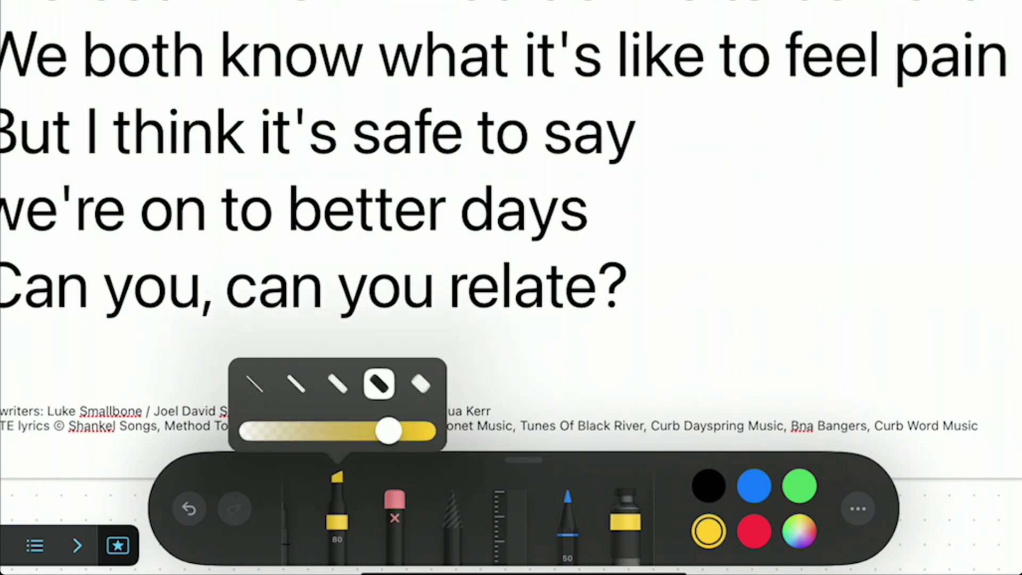
pyautogui.click(800, 531)
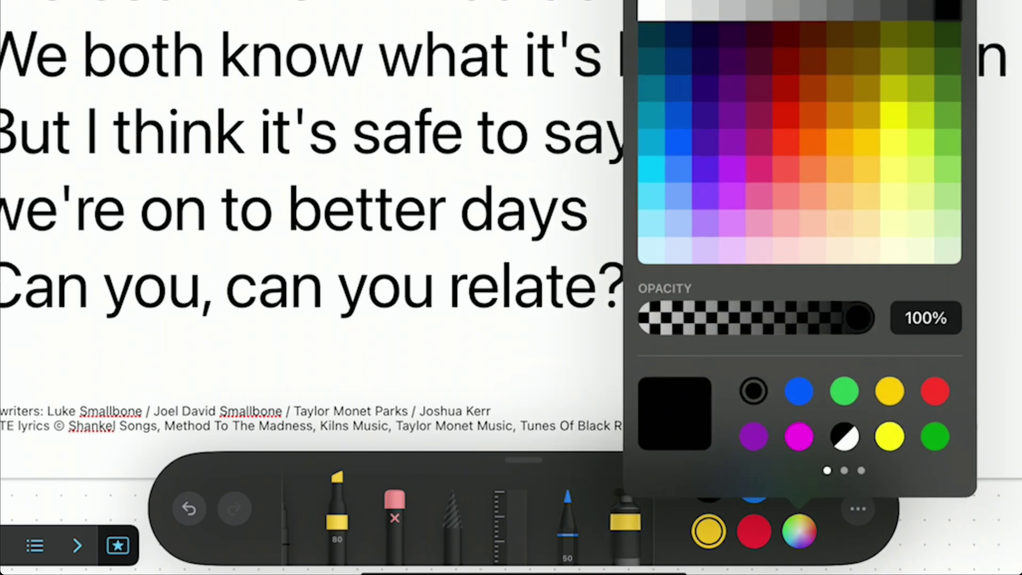
pyautogui.click(888, 435)
pyautogui.click(799, 531)
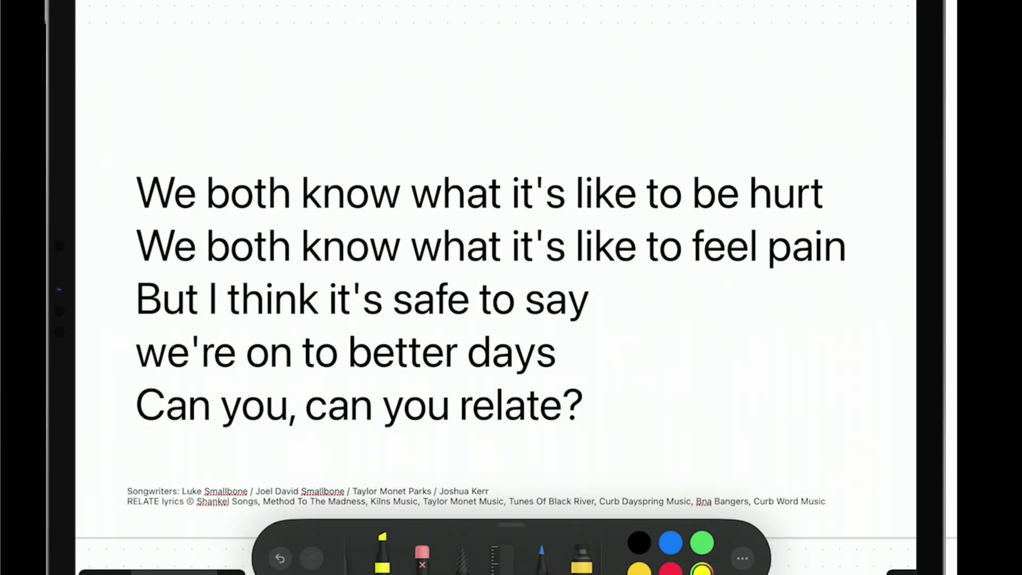
# Highlight 'We both know' on two lines and handwrite 'Common Ground' in thick black
pyautogui.moveTo(132, 191); pyautogui.dragTo(403, 190)
pyautogui.moveTo(132, 246); pyautogui.dragTo(411, 247)
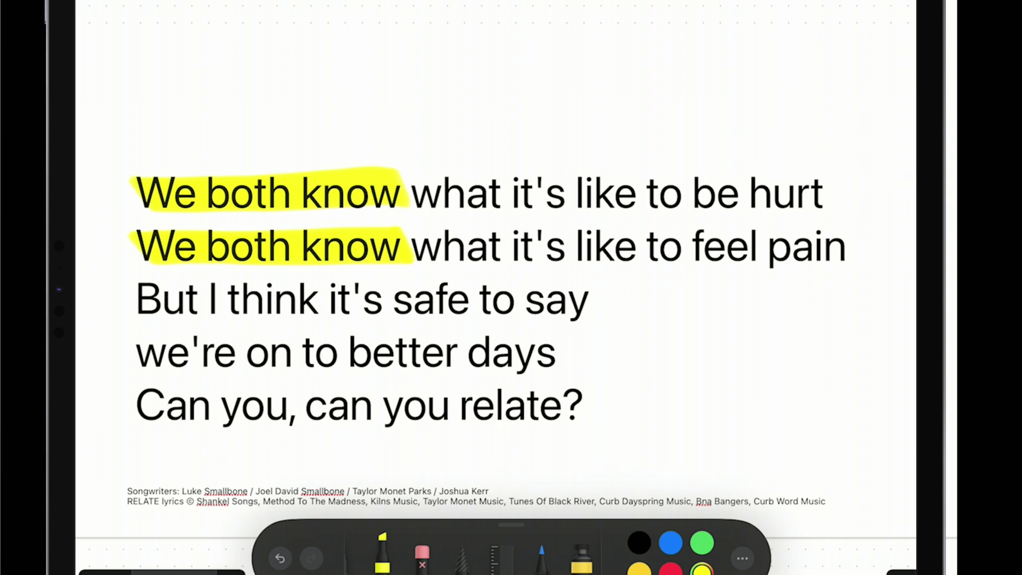
pyautogui.moveTo(384, 559); pyautogui.dragTo(439, 559)
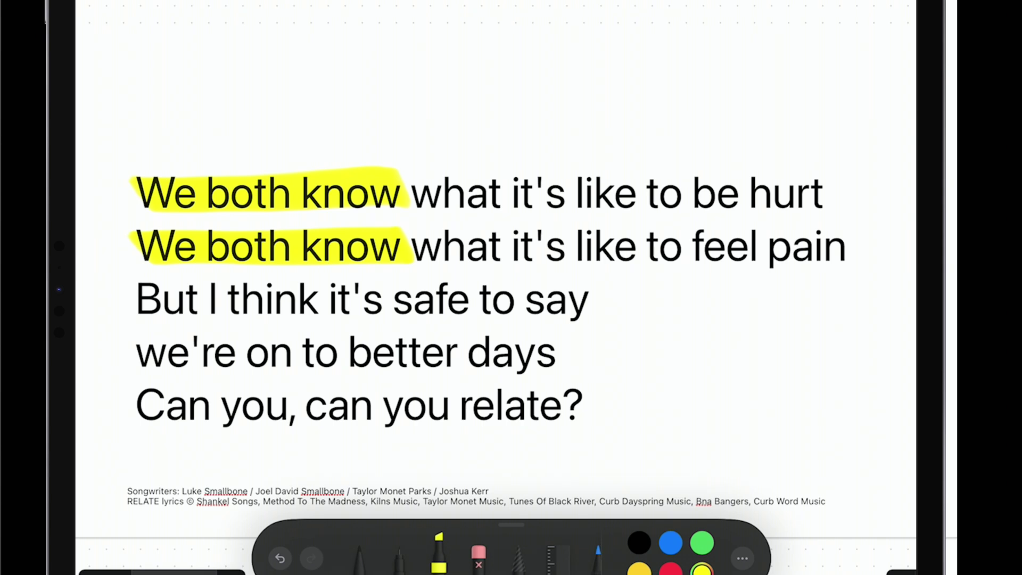
pyautogui.click(359, 551)
pyautogui.click(387, 473)
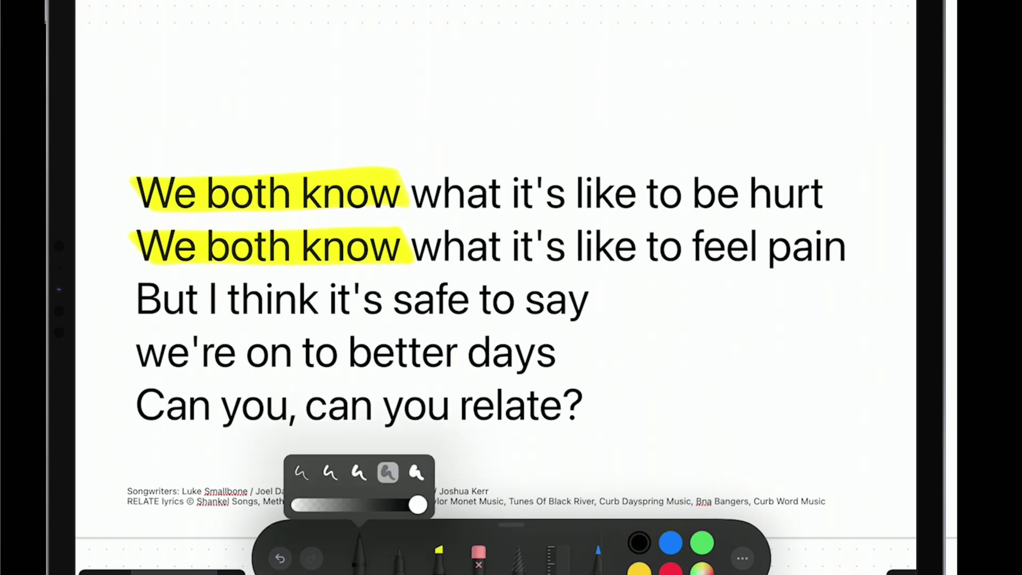
pyautogui.moveTo(177, 113)
pyautogui.mouseDown()
pyautogui.moveTo(164, 158)
pyautogui.moveTo(208, 156)
pyautogui.moveTo(246, 132)
pyautogui.moveTo(289, 143)
pyautogui.mouseUp()
pyautogui.moveTo(328, 103); pyautogui.dragTo(303, 150)
pyautogui.moveTo(328, 148)
pyautogui.mouseDown()
pyautogui.moveTo(364, 128)
pyautogui.moveTo(389, 145)
pyautogui.mouseUp()
pyautogui.moveTo(392, 100); pyautogui.dragTo(397, 149)
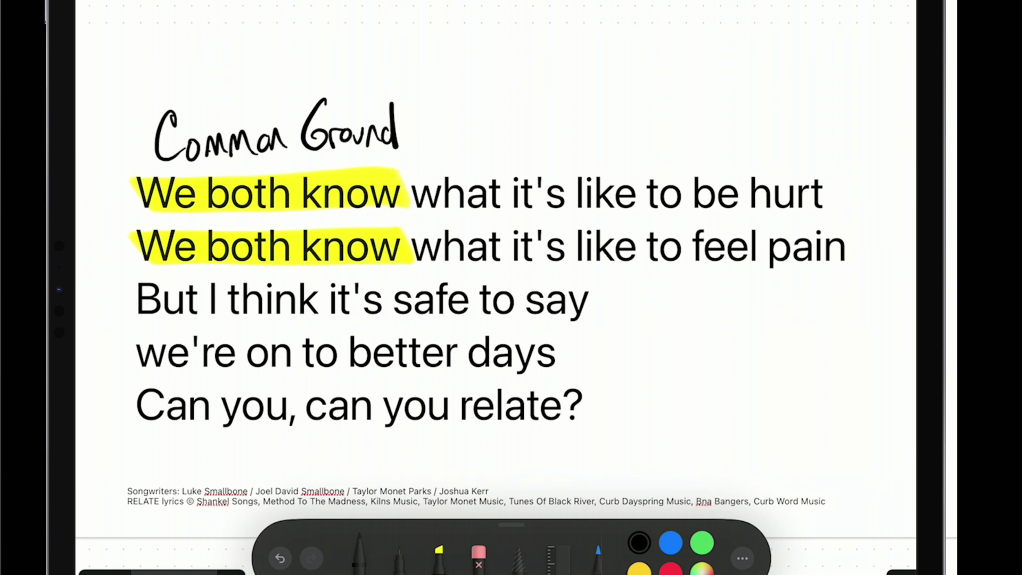
# Underline 'hurt' and 'pain' in red and highlight 'we're on to better days'
pyautogui.click(670, 567)
pyautogui.moveTo(752, 216); pyautogui.dragTo(831, 210)
pyautogui.moveTo(761, 274); pyautogui.dragTo(865, 273)
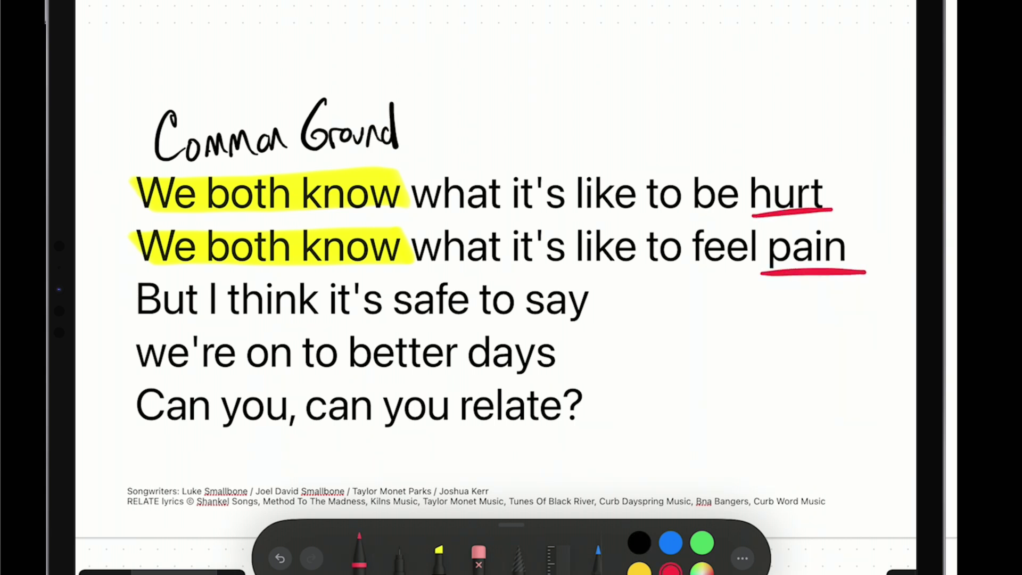
pyautogui.click(437, 552)
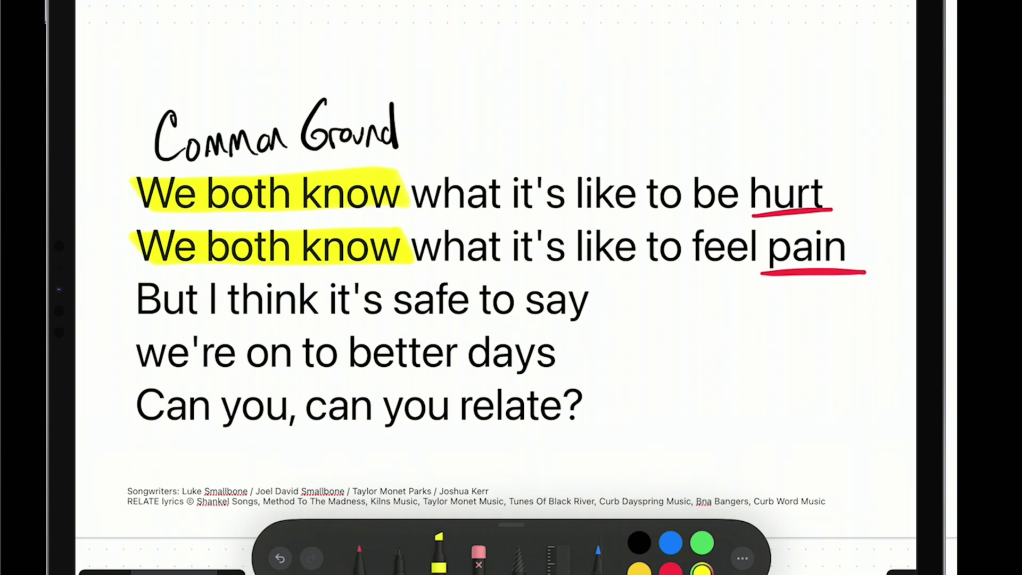
pyautogui.moveTo(139, 351); pyautogui.dragTo(568, 356)
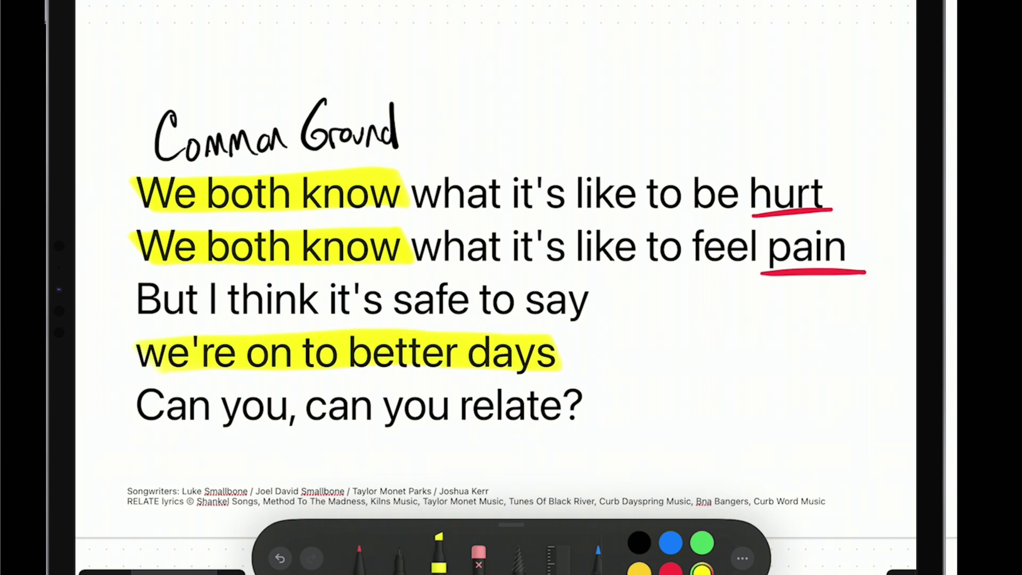
# Write 'Hope' with a swash in blue fountain pen after 'days'
pyautogui.click(358, 555)
pyautogui.hscroll(3, 511, 555)
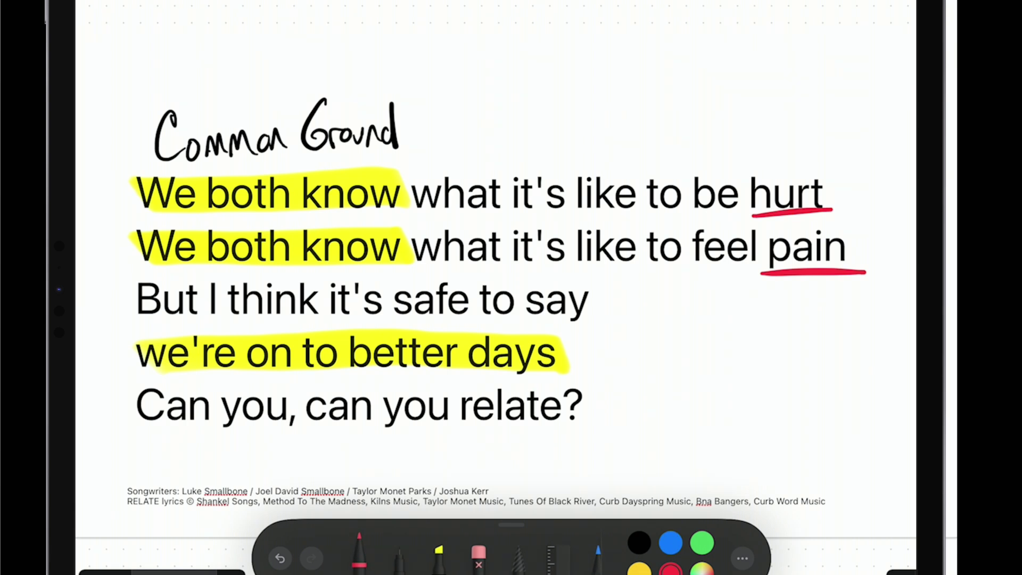
pyautogui.click(542, 551)
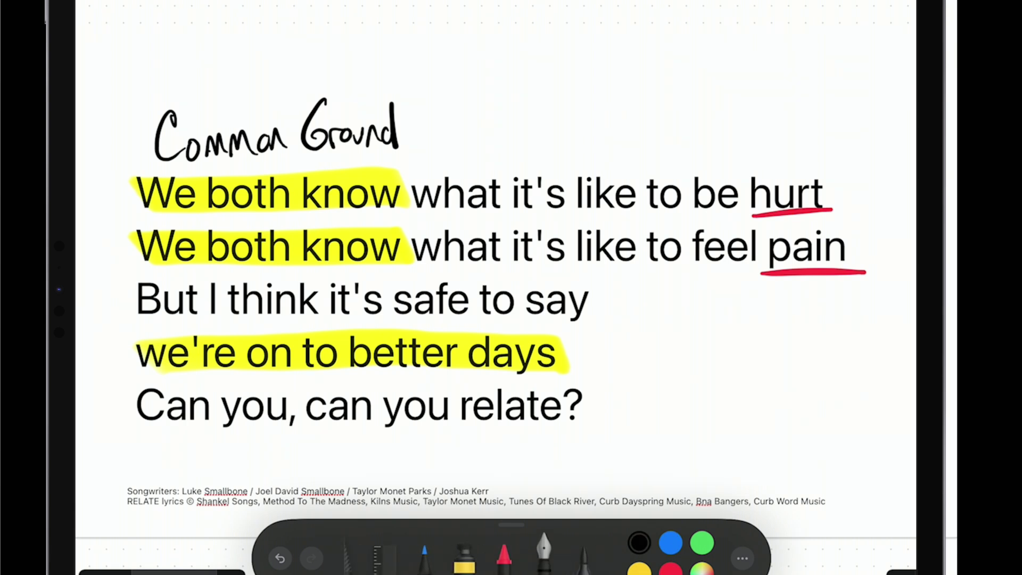
pyautogui.click(671, 543)
pyautogui.moveTo(588, 335); pyautogui.dragTo(595, 383)
pyautogui.moveTo(608, 328)
pyautogui.mouseDown()
pyautogui.moveTo(615, 367)
pyautogui.moveTo(621, 357)
pyautogui.mouseUp()
pyautogui.moveTo(648, 350); pyautogui.dragTo(685, 359)
pyautogui.moveTo(691, 351); pyautogui.dragTo(718, 346)
pyautogui.moveTo(612, 395); pyautogui.dragTo(729, 369)
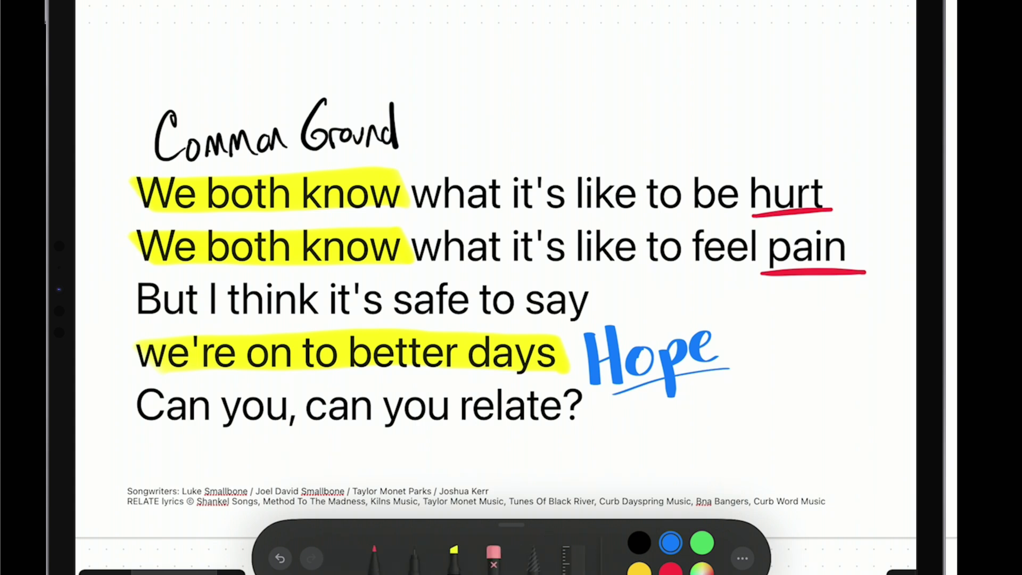
pyautogui.hscroll(-3, 511, 555)
# Draw a thin green arrow labelled 'Song credits' toward the song credits
pyautogui.click(399, 551)
pyautogui.click(370, 472)
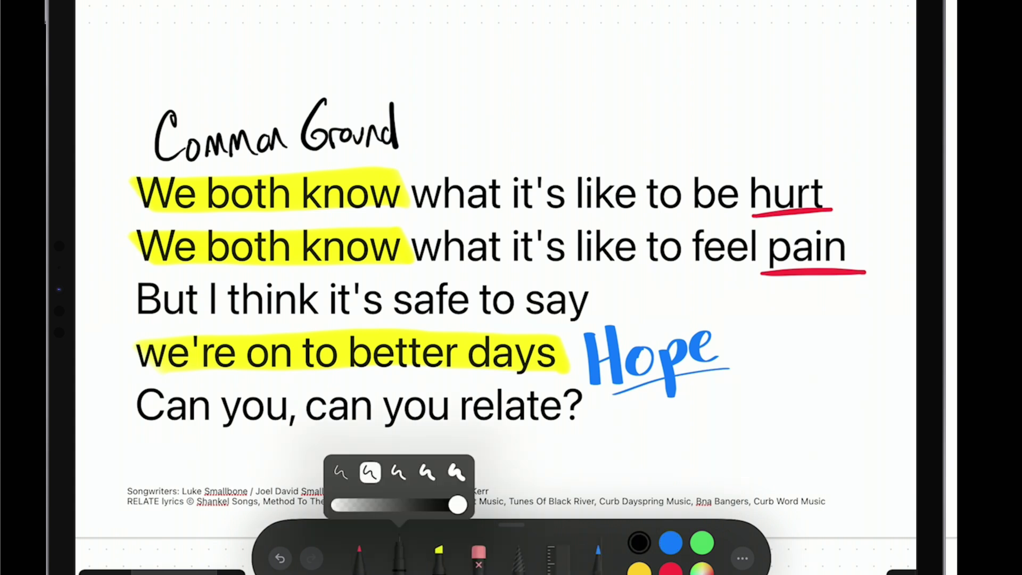
pyautogui.click(702, 543)
pyautogui.moveTo(693, 448); pyautogui.dragTo(655, 487)
pyautogui.moveTo(723, 438)
pyautogui.mouseDown()
pyautogui.moveTo(719, 452)
pyautogui.moveTo(742, 435)
pyautogui.moveTo(751, 450)
pyautogui.mouseUp()
pyautogui.moveTo(719, 459)
pyautogui.mouseDown()
pyautogui.moveTo(718, 472)
pyautogui.moveTo(735, 473)
pyautogui.mouseUp()
pyautogui.moveTo(751, 452)
pyautogui.mouseDown()
pyautogui.moveTo(742, 471)
pyautogui.moveTo(758, 471)
pyautogui.mouseUp()
pyautogui.moveTo(774, 450)
pyautogui.mouseDown()
pyautogui.moveTo(773, 469)
pyautogui.moveTo(797, 470)
pyautogui.mouseUp()
pyautogui.moveTo(812, 447); pyautogui.dragTo(803, 473)
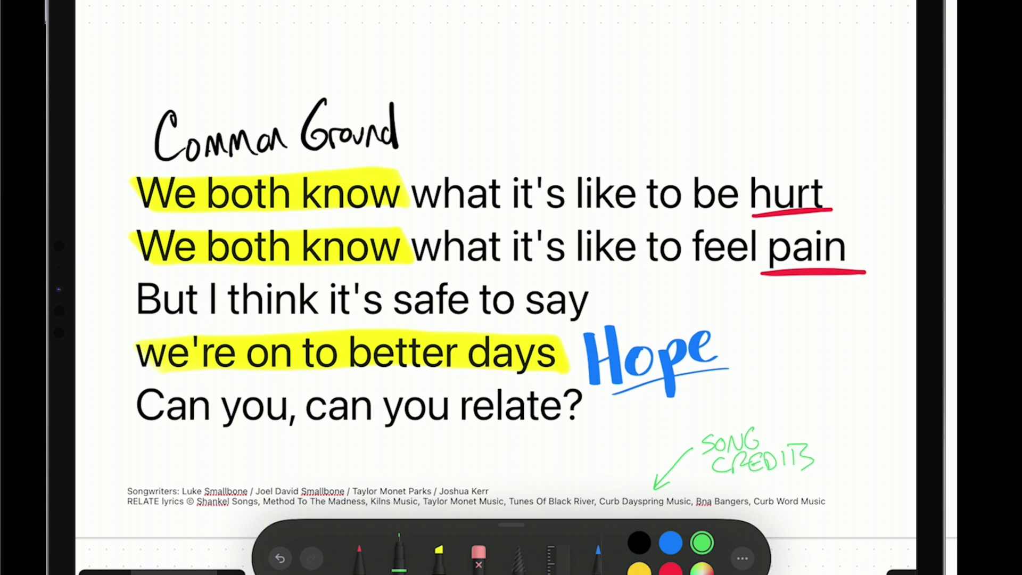
# Lock the lyrics text box from its … menu and verify it can no longer be dragged
pyautogui.click(359, 299)
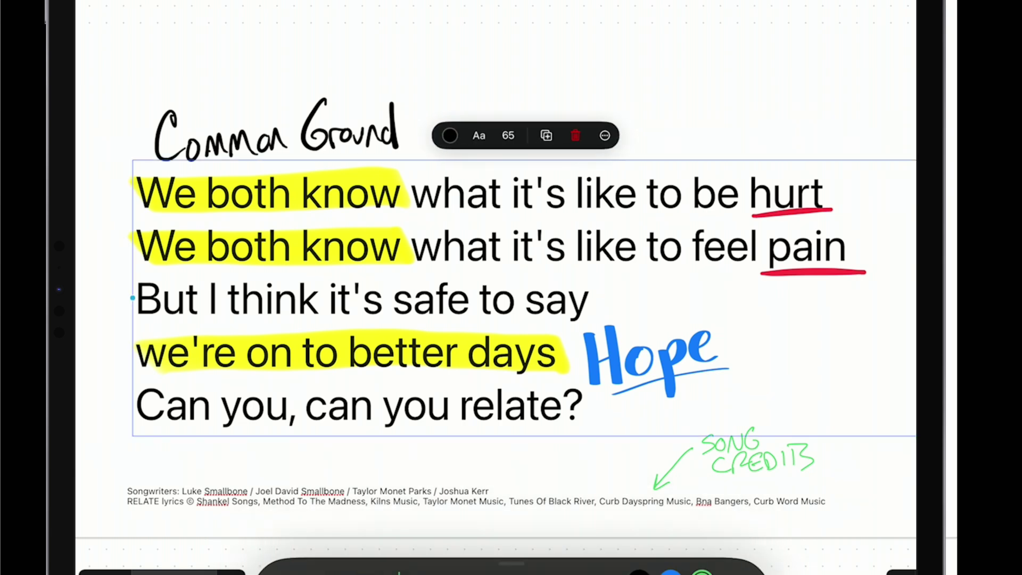
pyautogui.moveTo(360, 300)
pyautogui.mouseDown()
pyautogui.moveTo(359, 288)
pyautogui.moveTo(364, 302)
pyautogui.mouseUp()
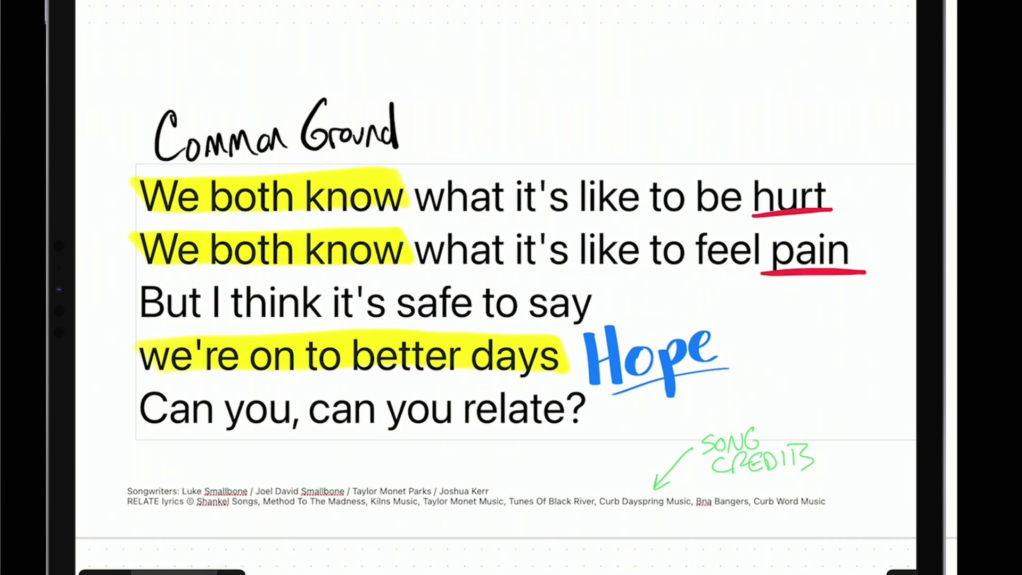
pyautogui.click(364, 302)
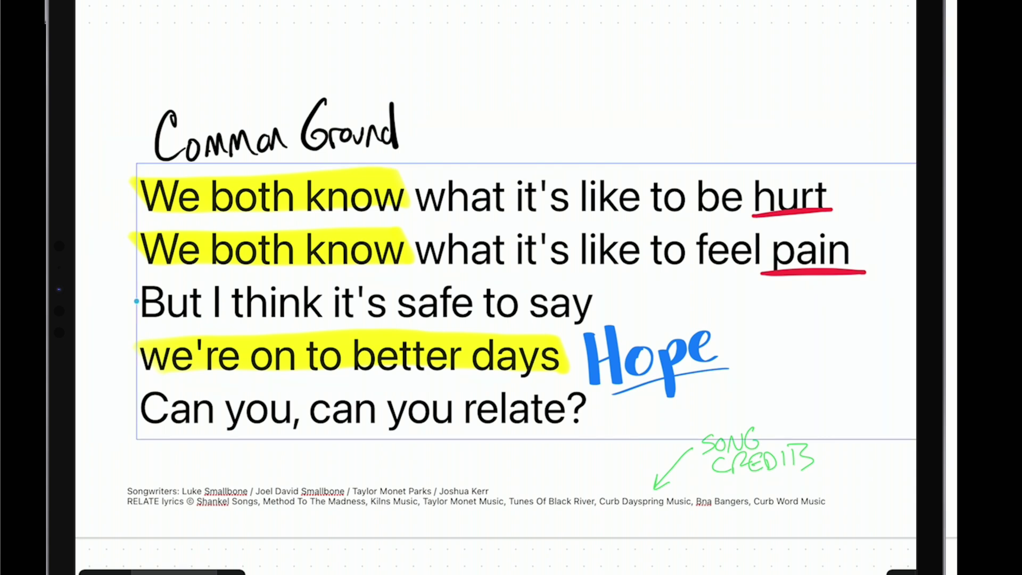
pyautogui.click(602, 131)
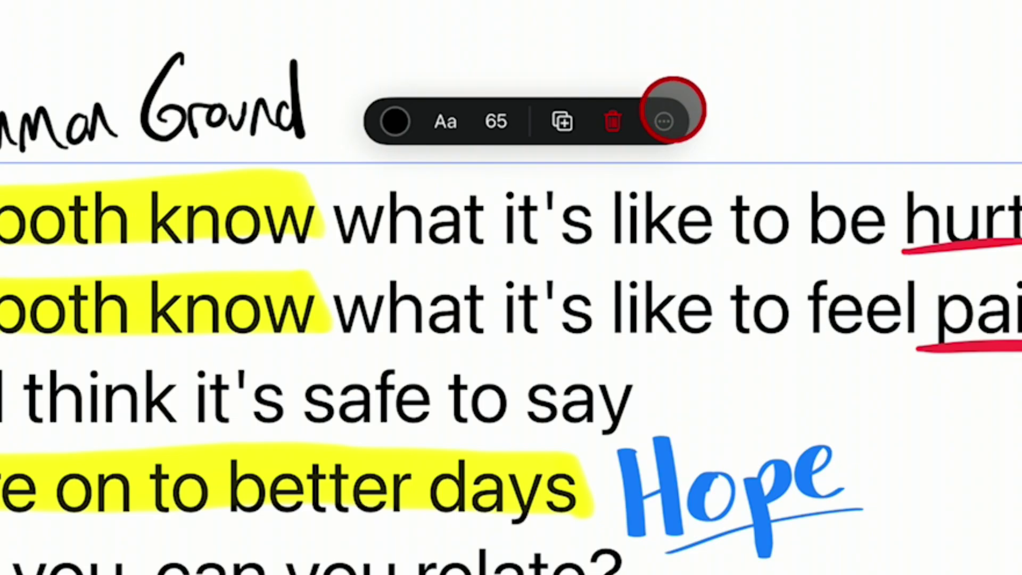
pyautogui.click(533, 346)
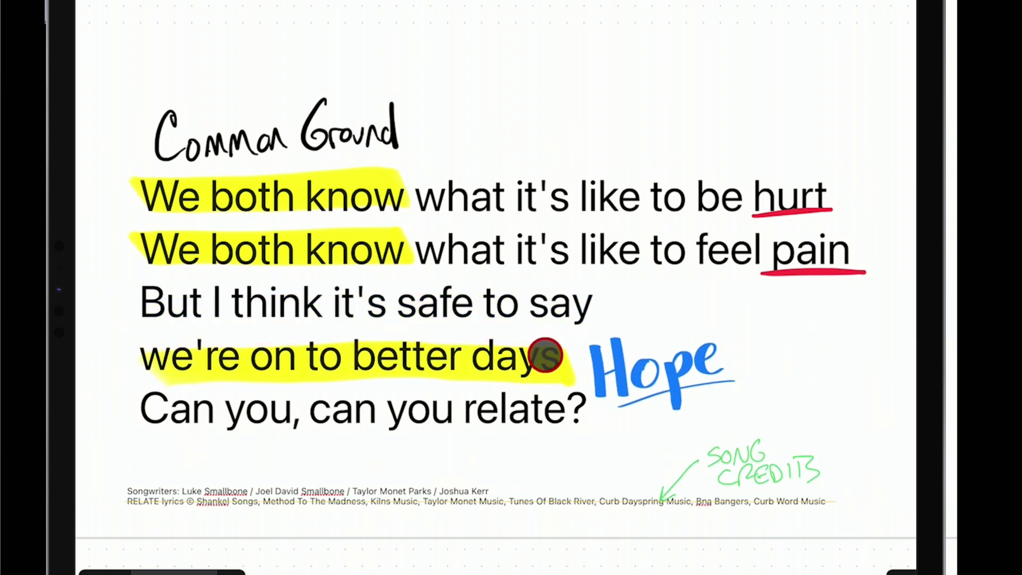
pyautogui.click(546, 354)
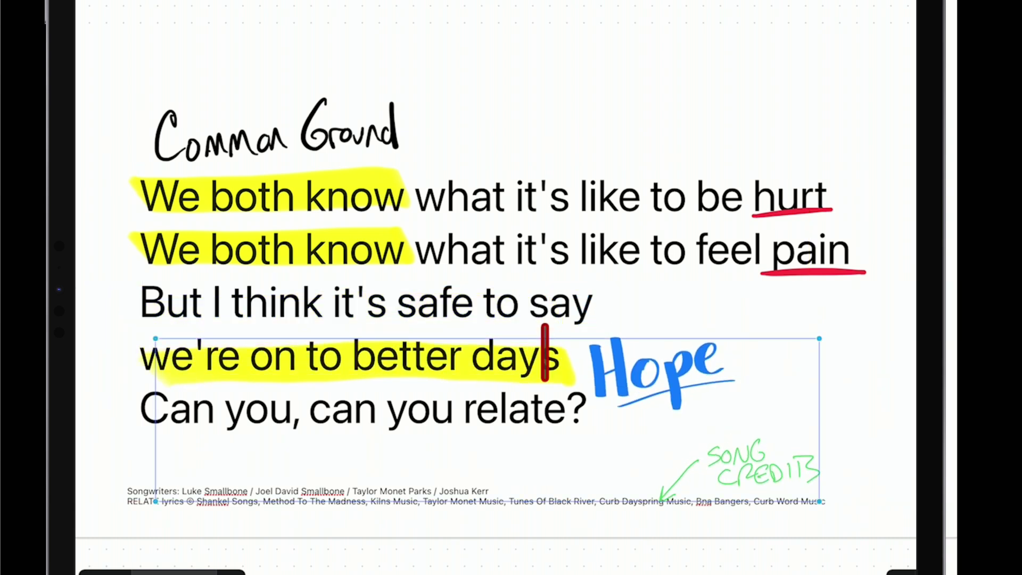
pyautogui.click(563, 196)
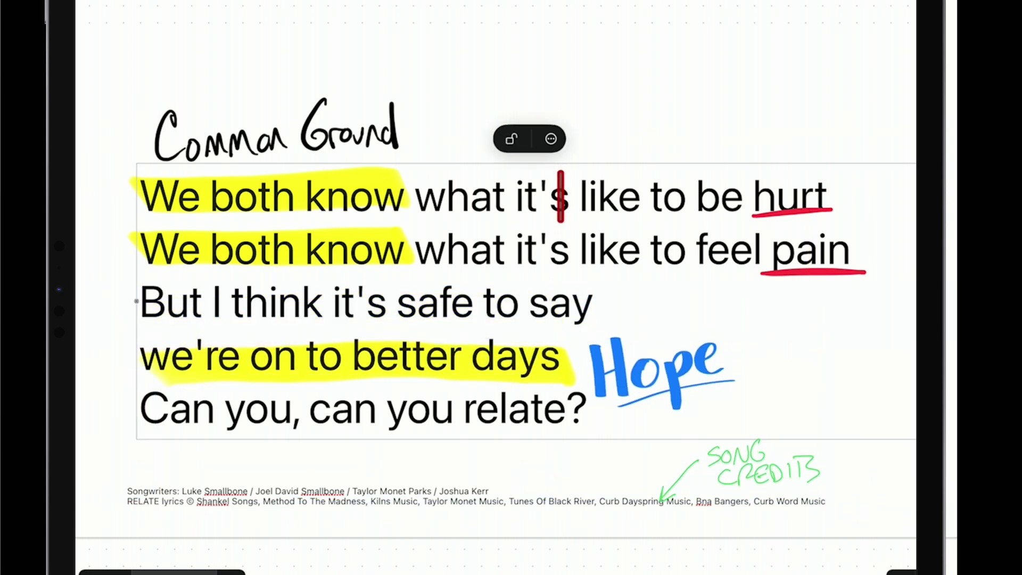
pyautogui.moveTo(563, 196); pyautogui.dragTo(573, 196)
pyautogui.click(506, 146)
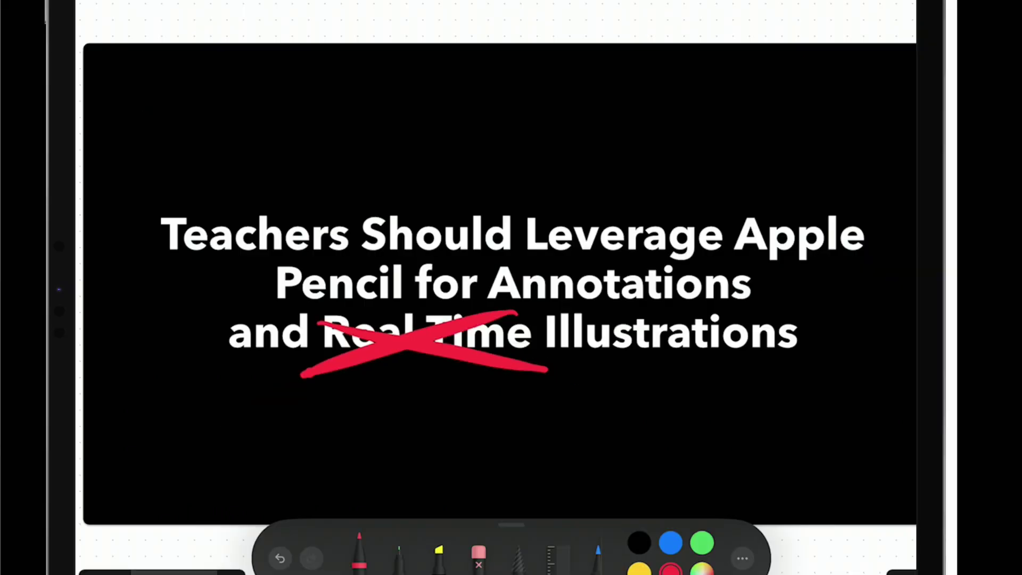
# On the next scene, circle 'point' in yellow, then advance to the math problem
pyautogui.press('Right')
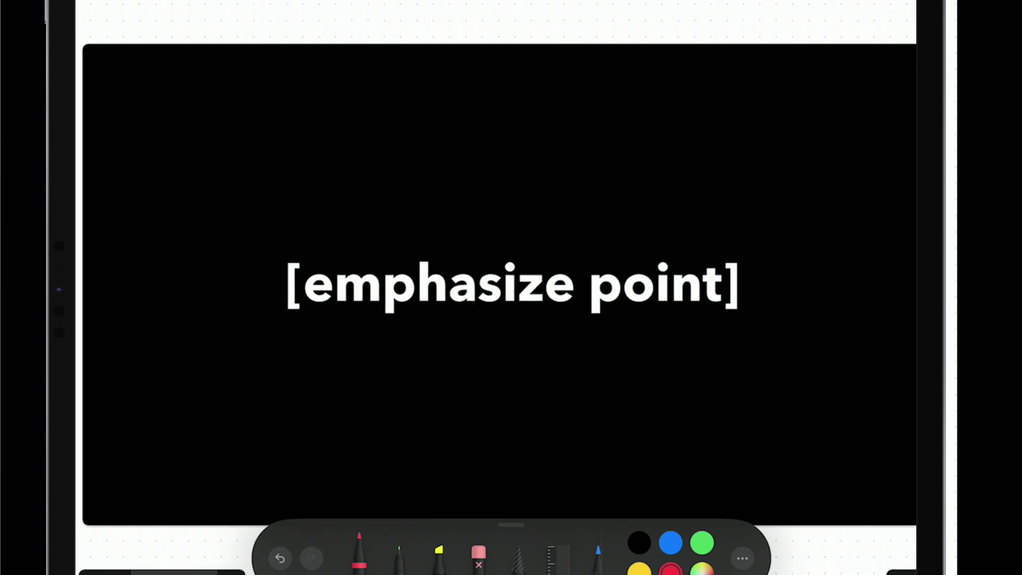
pyautogui.click(638, 569)
pyautogui.moveTo(774, 239)
pyautogui.mouseDown()
pyautogui.moveTo(614, 353)
pyautogui.moveTo(770, 254)
pyautogui.mouseUp()
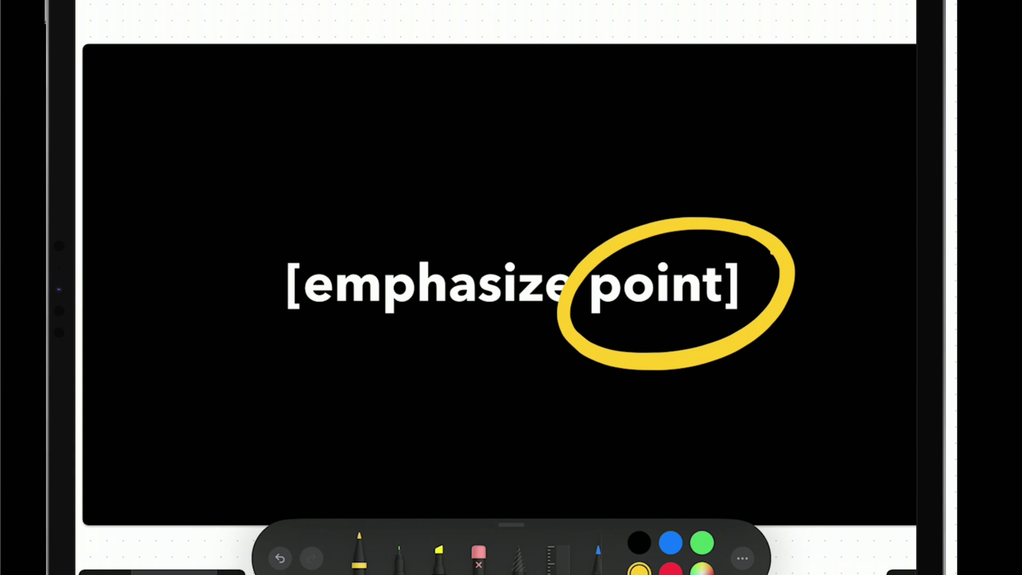
pyautogui.press('Right')
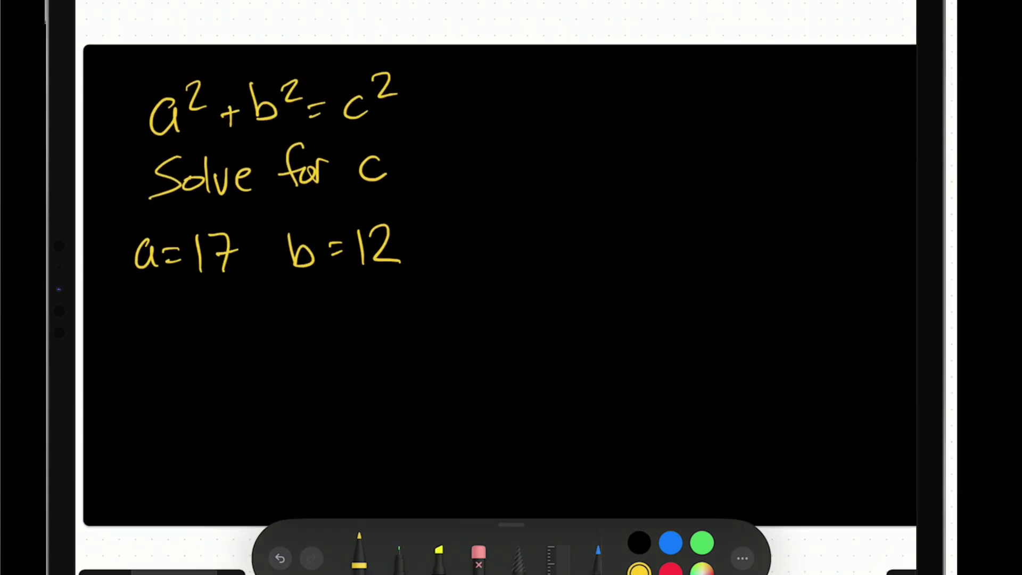
# Write the substituted equation in blue, reaching 289 + 12² = c²
pyautogui.click(670, 542)
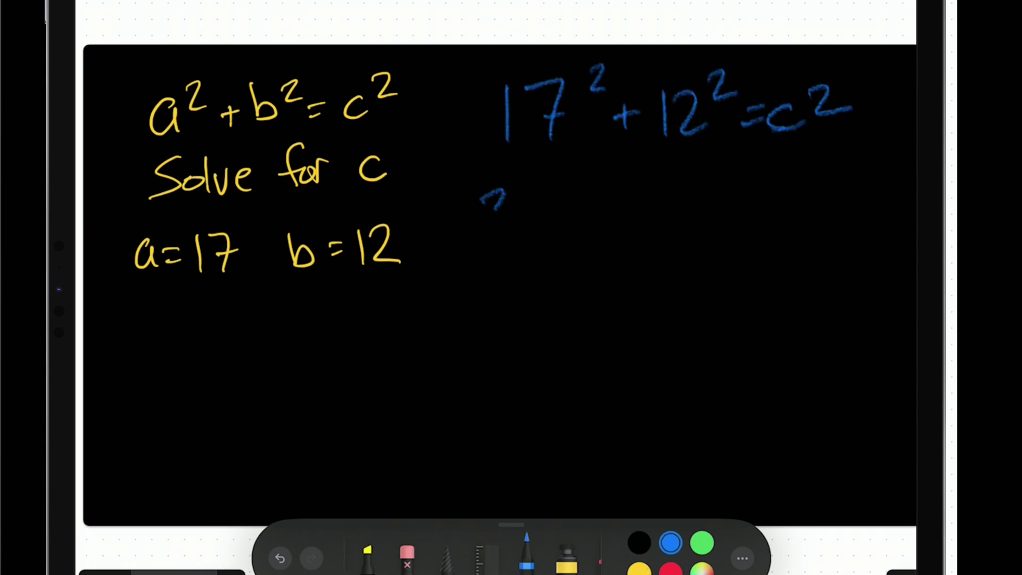
pyautogui.moveTo(482, 195); pyautogui.dragTo(514, 225)
pyautogui.moveTo(540, 191)
pyautogui.mouseDown()
pyautogui.moveTo(565, 229)
pyautogui.moveTo(594, 228)
pyautogui.mouseUp()
pyautogui.moveTo(589, 214); pyautogui.dragTo(635, 235)
pyautogui.moveTo(641, 197); pyautogui.dragTo(683, 227)
pyautogui.moveTo(686, 185); pyautogui.dragTo(765, 218)
pyautogui.moveTo(796, 178); pyautogui.dragTo(822, 197)
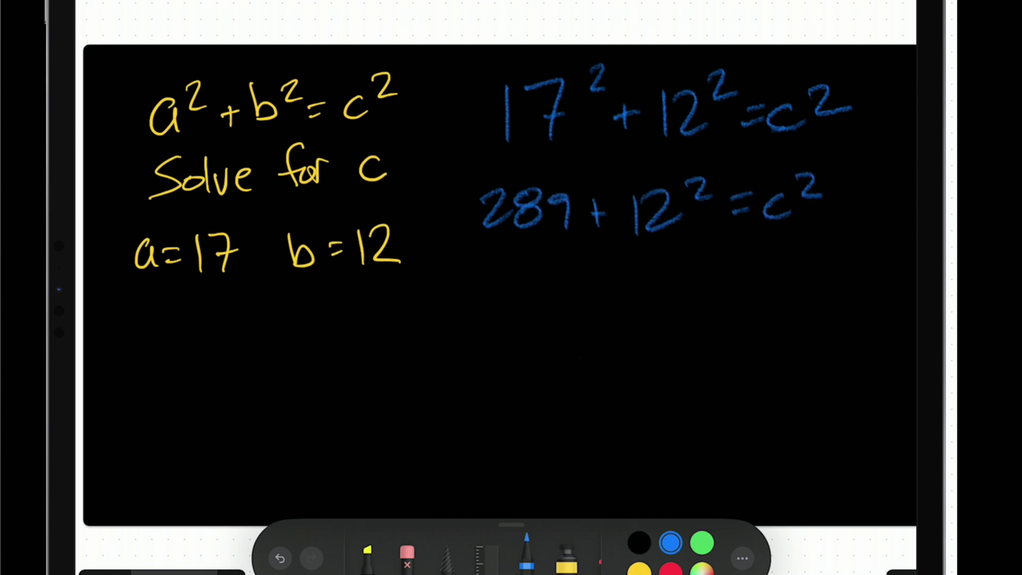
pyautogui.moveTo(456, 289); pyautogui.dragTo(508, 328)
# Write the next line of working: 289 + 144 = c²
pyautogui.moveTo(521, 287); pyautogui.dragTo(546, 323)
pyautogui.moveTo(578, 289); pyautogui.dragTo(579, 328)
pyautogui.moveTo(611, 290); pyautogui.dragTo(612, 316)
pyautogui.moveTo(639, 280)
pyautogui.mouseDown()
pyautogui.moveTo(640, 316)
pyautogui.moveTo(670, 319)
pyautogui.mouseUp()
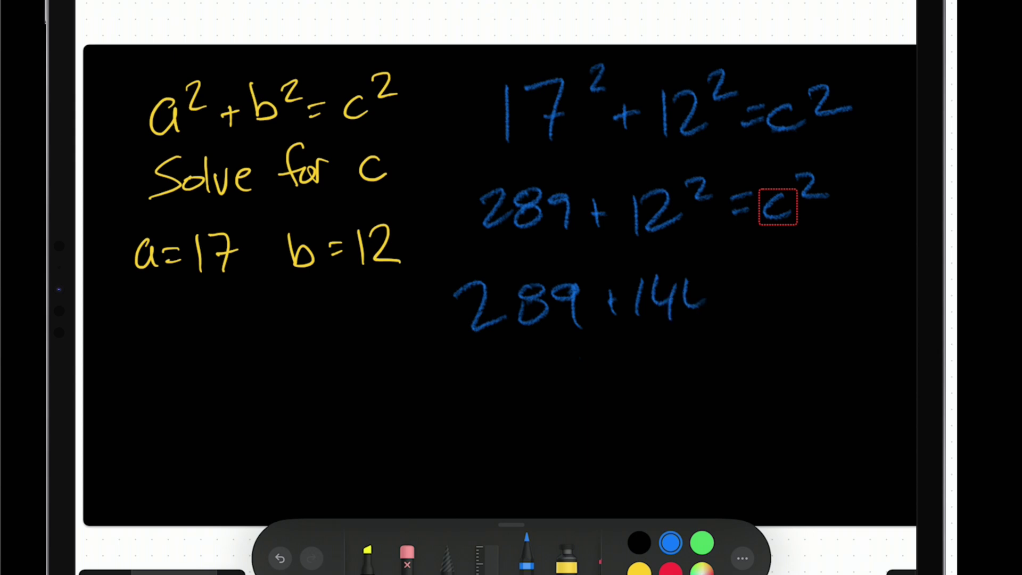
pyautogui.moveTo(686, 279); pyautogui.dragTo(707, 322)
pyautogui.moveTo(786, 291); pyautogui.dragTo(771, 313)
pyautogui.moveTo(808, 272); pyautogui.dragTo(833, 293)
# Write 433 = c² and finish the working with c = √433
pyautogui.moveTo(516, 352); pyautogui.dragTo(550, 403)
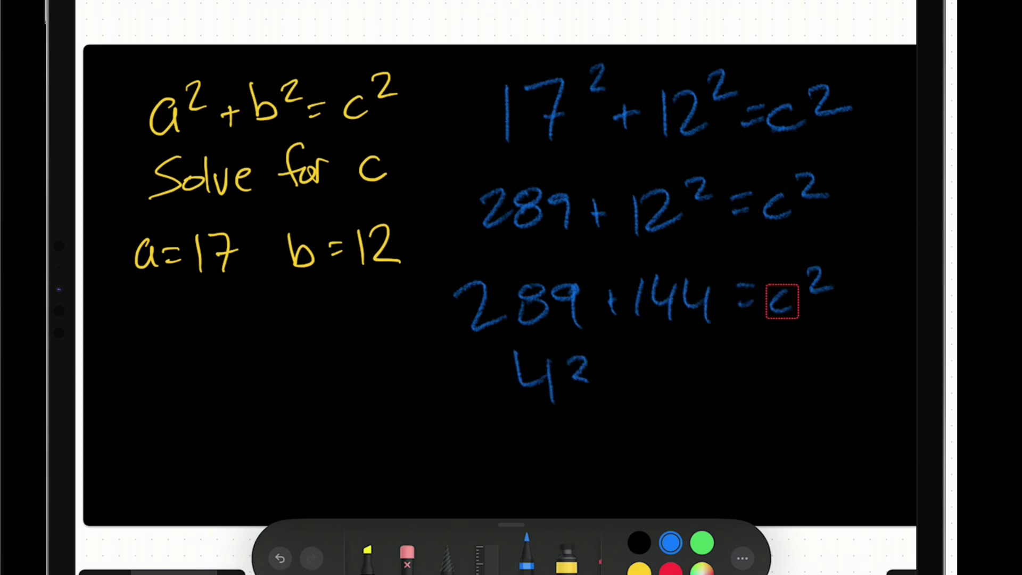
pyautogui.moveTo(572, 358); pyautogui.dragTo(574, 395)
pyautogui.moveTo(599, 358); pyautogui.dragTo(601, 395)
pyautogui.moveTo(639, 363); pyautogui.dragTo(661, 383)
pyautogui.moveTo(703, 363); pyautogui.dragTo(684, 392)
pyautogui.moveTo(723, 345); pyautogui.dragTo(751, 367)
pyautogui.moveTo(542, 443); pyautogui.dragTo(551, 476)
pyautogui.moveTo(568, 445)
pyautogui.mouseDown()
pyautogui.moveTo(595, 444)
pyautogui.moveTo(594, 459)
pyautogui.mouseUp()
pyautogui.moveTo(610, 452)
pyautogui.mouseDown()
pyautogui.moveTo(633, 462)
pyautogui.moveTo(739, 418)
pyautogui.mouseUp()
pyautogui.moveTo(663, 437); pyautogui.dragTo(688, 469)
pyautogui.moveTo(685, 449)
pyautogui.mouseDown()
pyautogui.moveTo(689, 482)
pyautogui.moveTo(707, 475)
pyautogui.mouseUp()
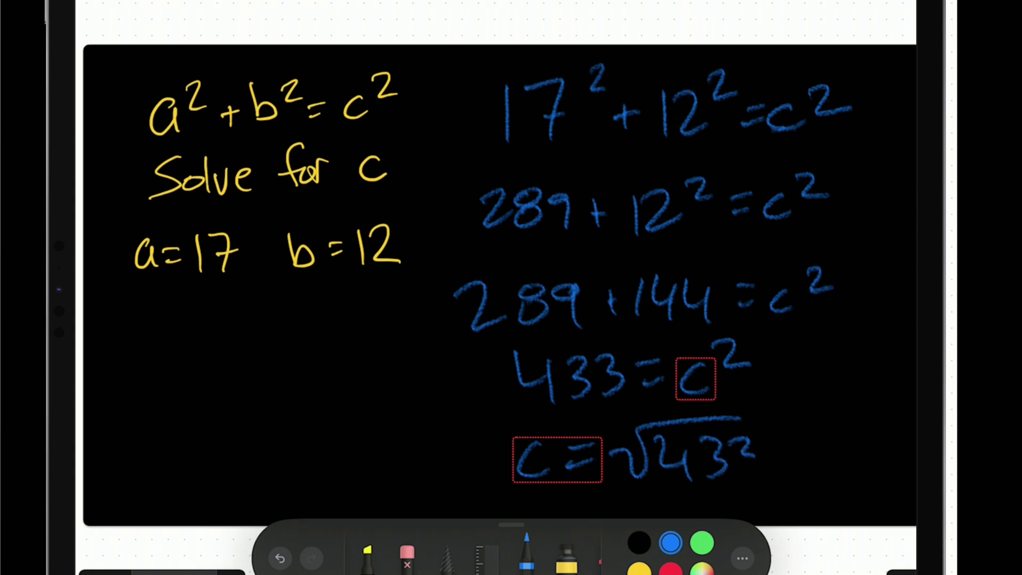
pyautogui.moveTo(729, 438); pyautogui.dragTo(723, 483)
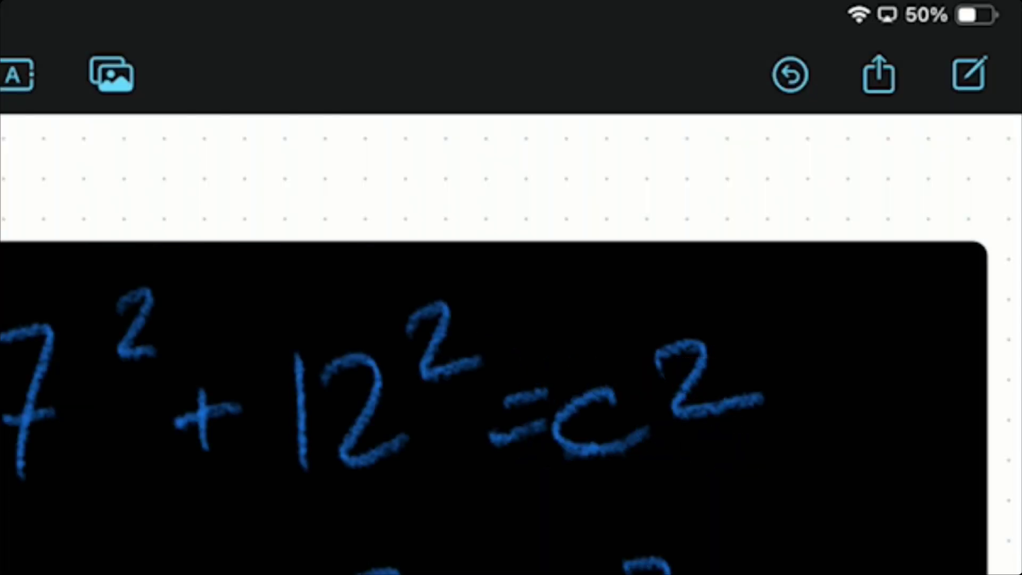
# View the board's Collaborate options from the Share menu
pyautogui.click(879, 74)
pyautogui.click(689, 221)
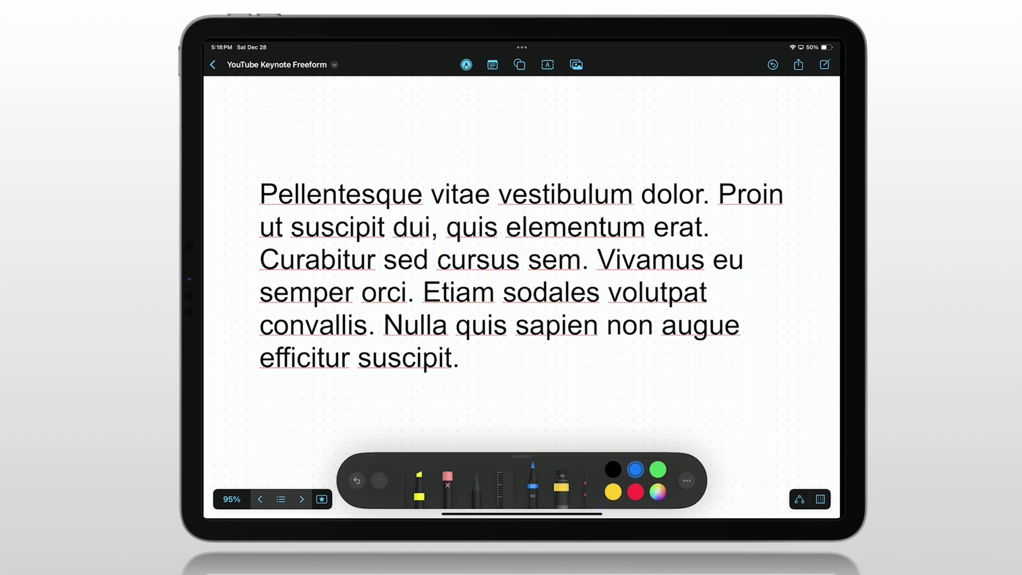
# Highlight 'Pellentesque' in yellow, 'sapien' in red and 'cursus sem. Vivamus eu' in green
pyautogui.moveTo(259, 194); pyautogui.dragTo(424, 194)
pyautogui.click(636, 492)
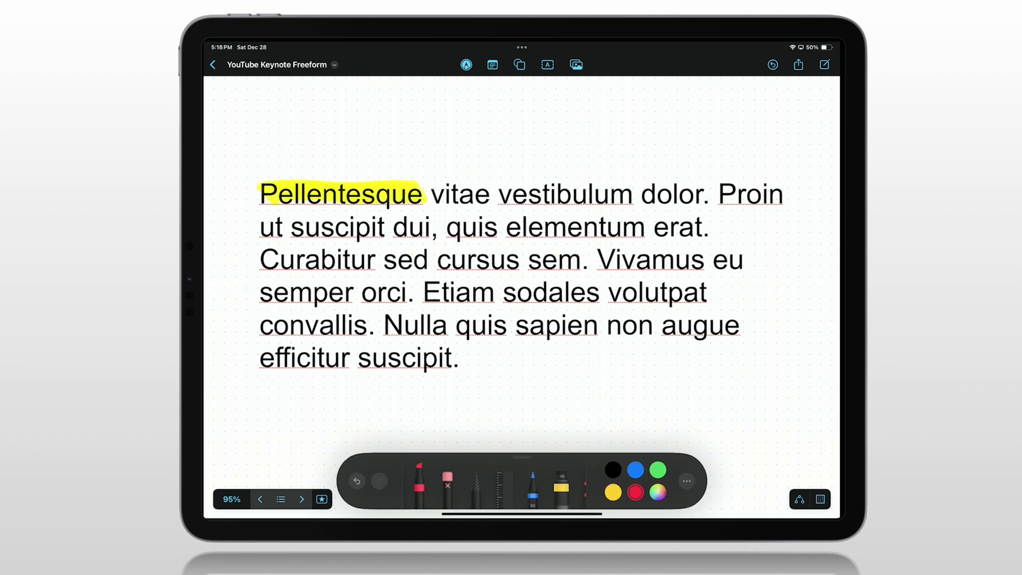
pyautogui.moveTo(510, 327); pyautogui.dragTo(606, 324)
pyautogui.click(658, 470)
pyautogui.click(658, 492)
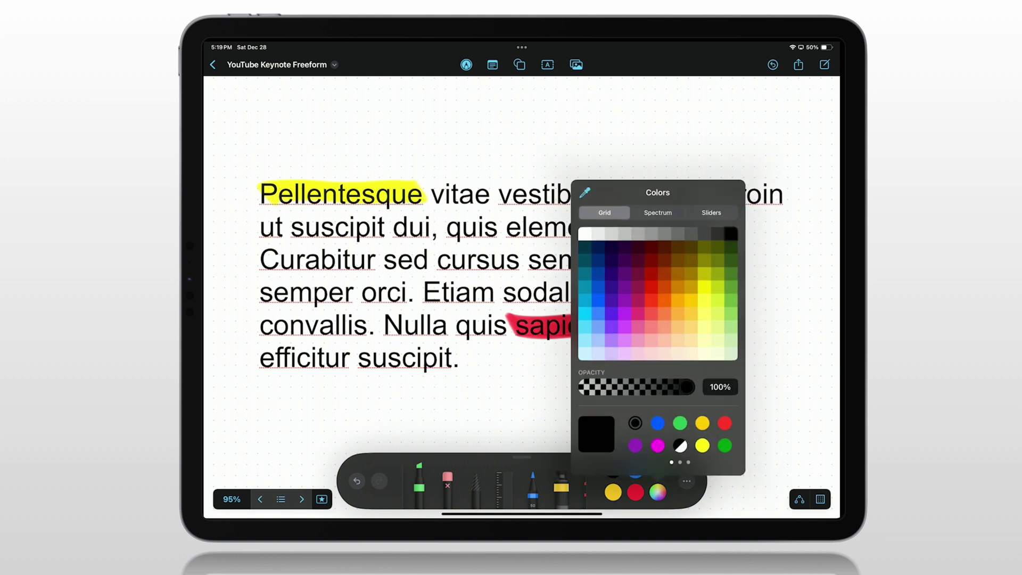
pyautogui.moveTo(432, 259); pyautogui.dragTo(746, 261)
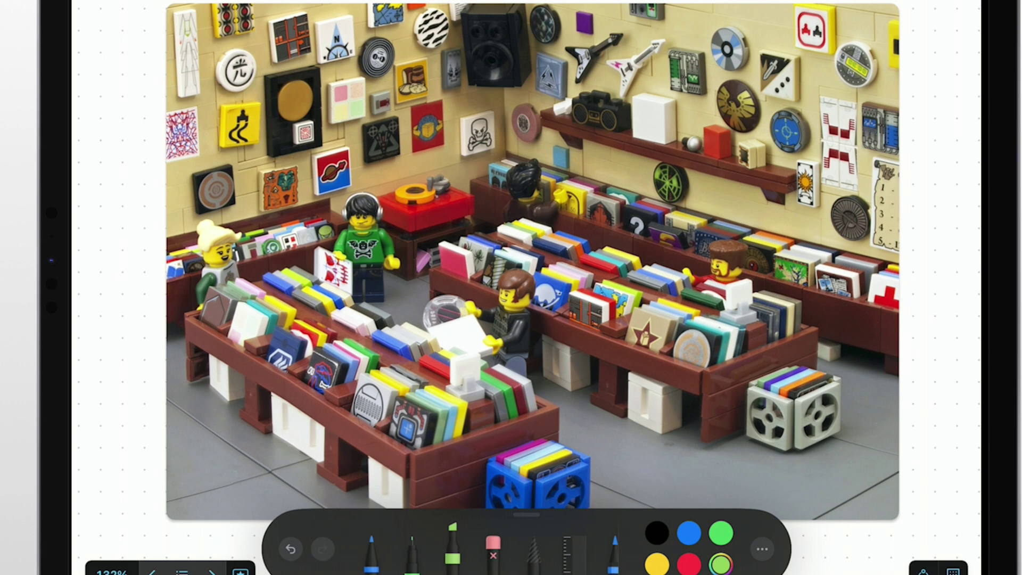
# Circle the five minifigures in red, thinning the red pen's line partway through
pyautogui.click(688, 564)
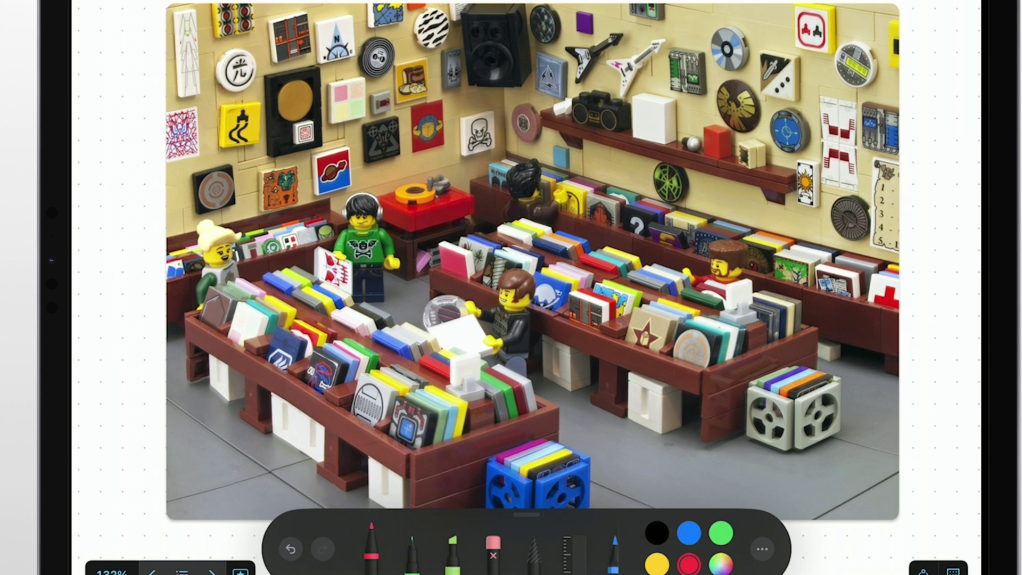
pyautogui.moveTo(379, 179)
pyautogui.mouseDown()
pyautogui.moveTo(367, 296)
pyautogui.moveTo(376, 182)
pyautogui.mouseUp()
pyautogui.click(371, 541)
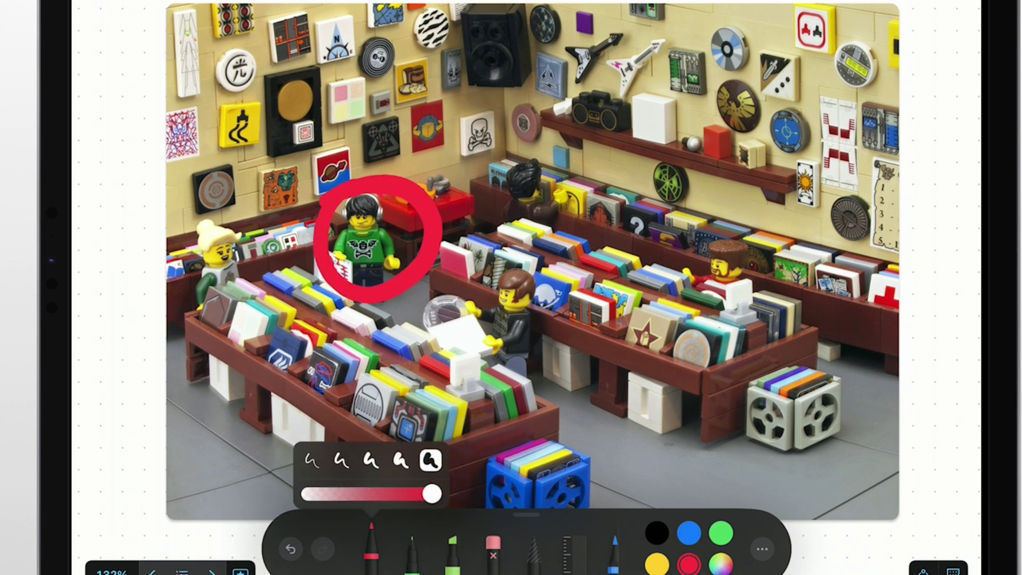
pyautogui.moveTo(232, 194); pyautogui.dragTo(199, 204)
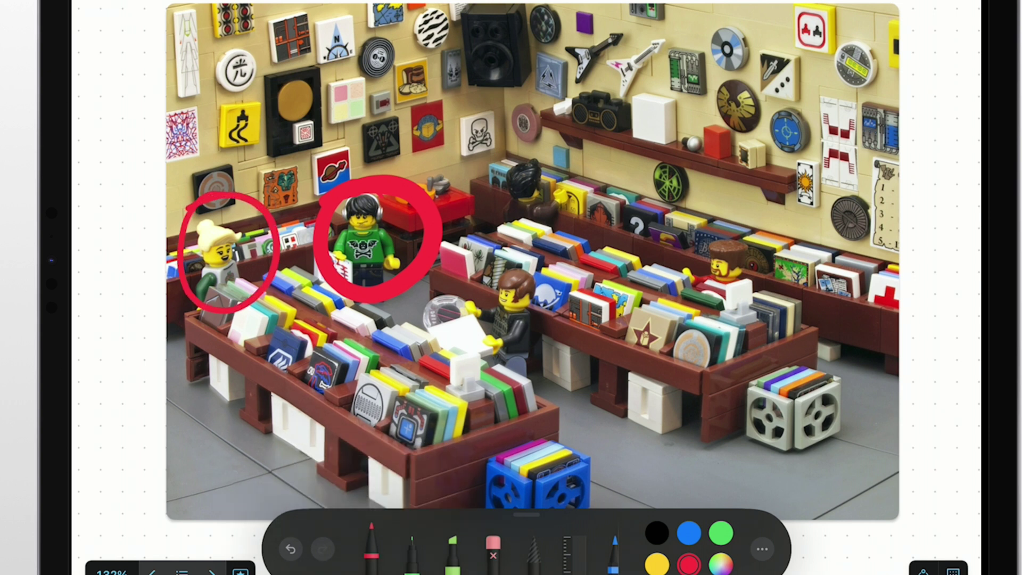
pyautogui.moveTo(511, 251)
pyautogui.mouseDown()
pyautogui.moveTo(444, 351)
pyautogui.moveTo(559, 280)
pyautogui.mouseUp()
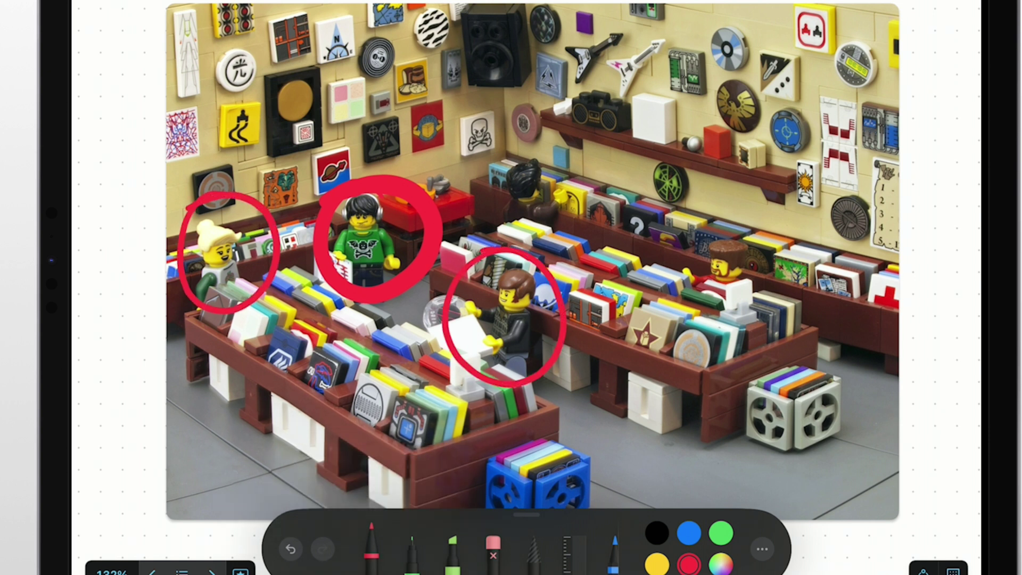
pyautogui.moveTo(762, 215)
pyautogui.mouseDown()
pyautogui.moveTo(742, 320)
pyautogui.moveTo(770, 217)
pyautogui.mouseUp()
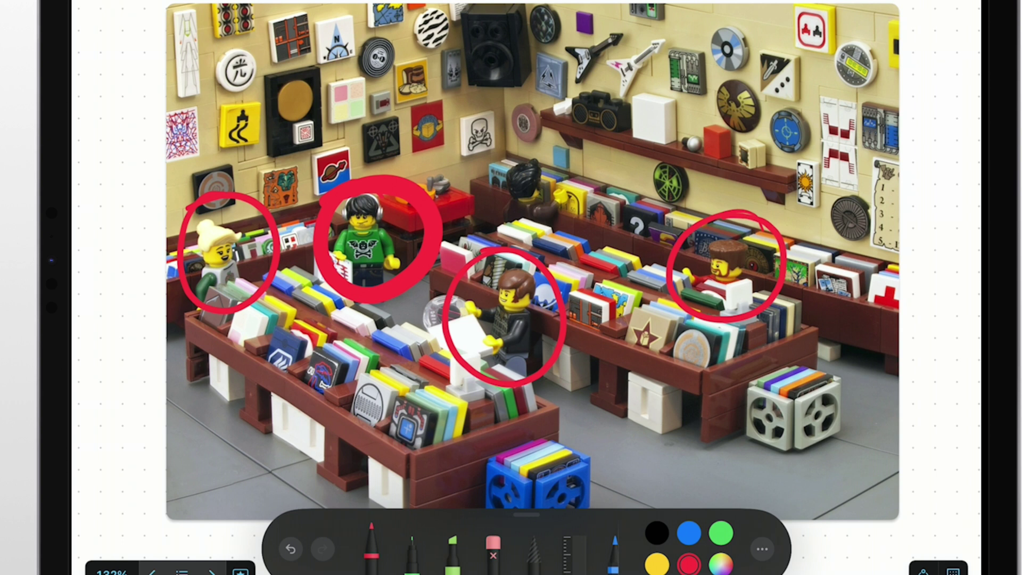
pyautogui.moveTo(563, 142)
pyautogui.mouseDown()
pyautogui.moveTo(581, 230)
pyautogui.moveTo(551, 137)
pyautogui.mouseUp()
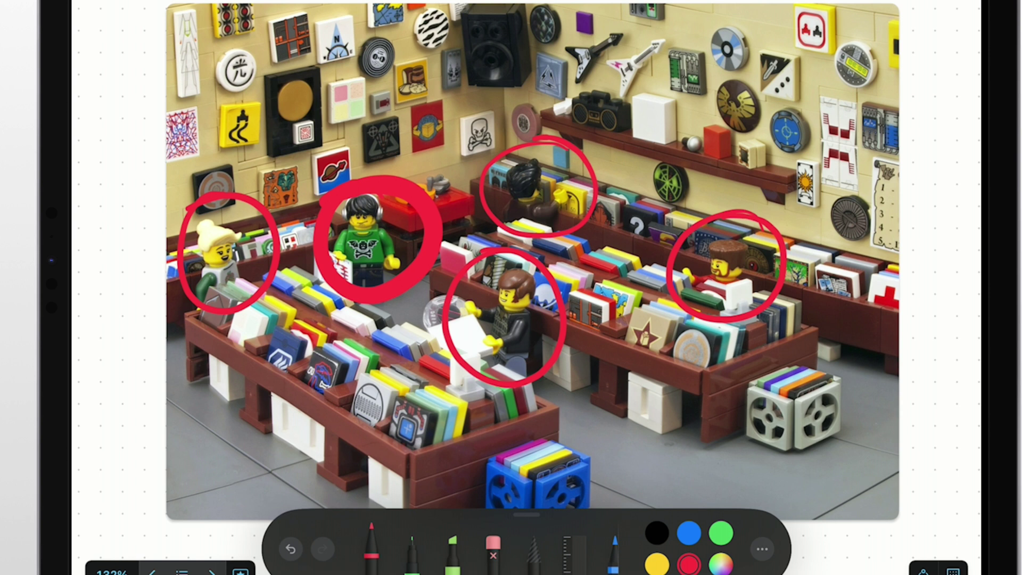
# Circle the skull tile, shirt print and paper in blue
pyautogui.click(688, 533)
pyautogui.moveTo(491, 103)
pyautogui.mouseDown()
pyautogui.moveTo(459, 177)
pyautogui.moveTo(457, 110)
pyautogui.mouseUp()
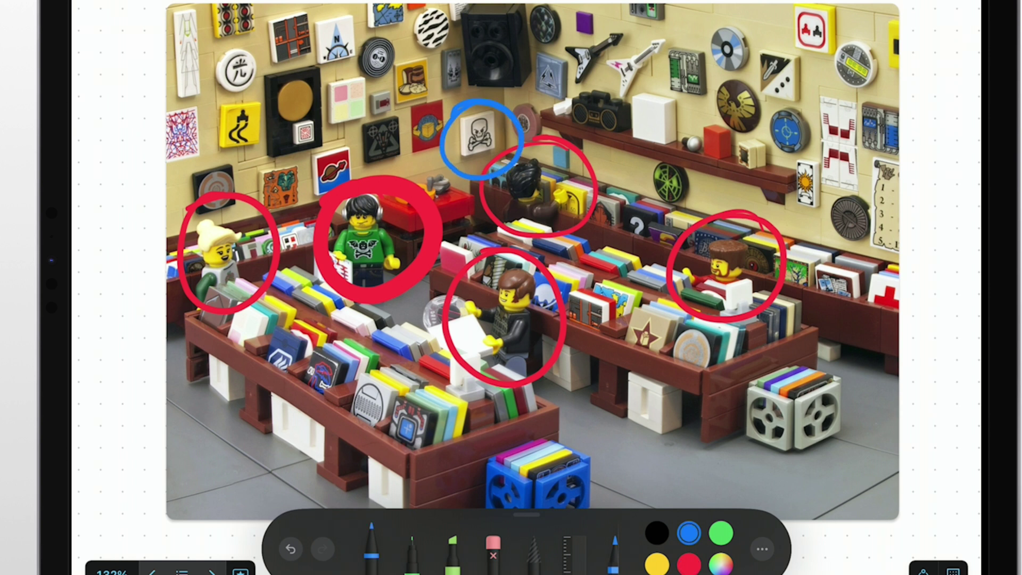
pyautogui.moveTo(369, 231)
pyautogui.mouseDown()
pyautogui.moveTo(355, 239)
pyautogui.moveTo(355, 299)
pyautogui.moveTo(326, 248)
pyautogui.mouseUp()
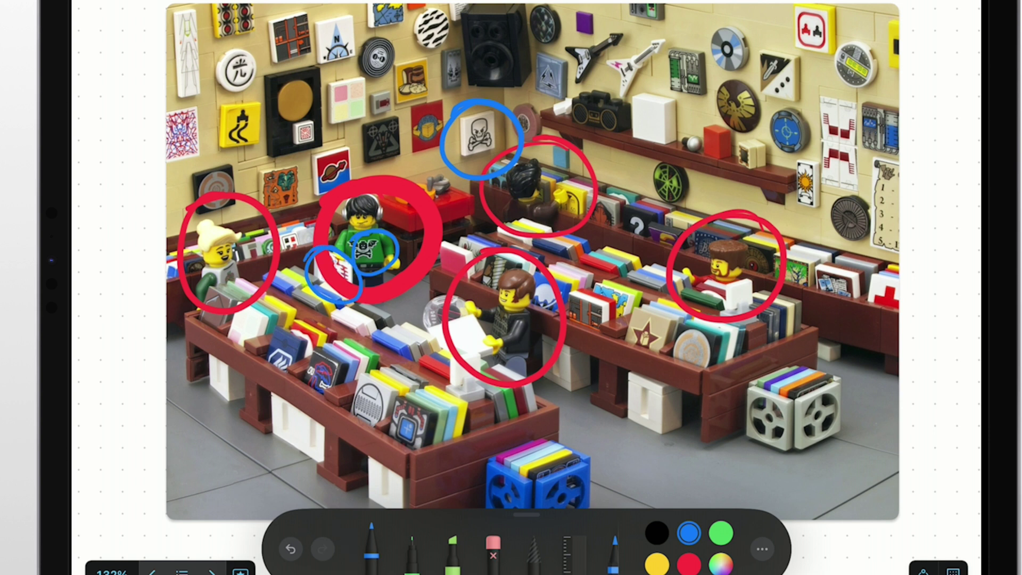
# Circle the black and white guitar tiles in green
pyautogui.click(720, 533)
pyautogui.moveTo(630, 36); pyautogui.dragTo(559, 81)
pyautogui.moveTo(674, 32); pyautogui.dragTo(622, 96)
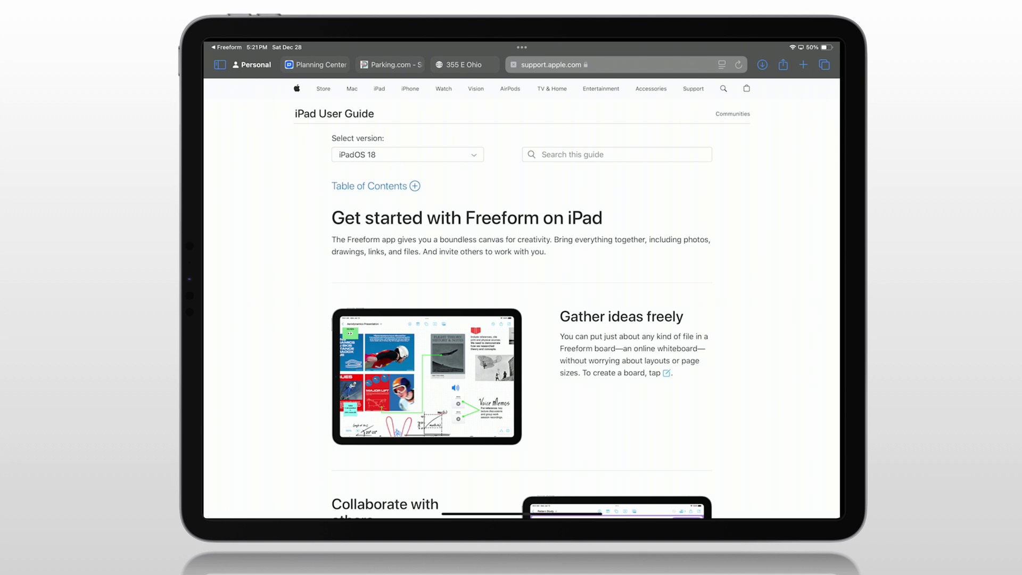
pyautogui.scroll(-5, 522, 320)
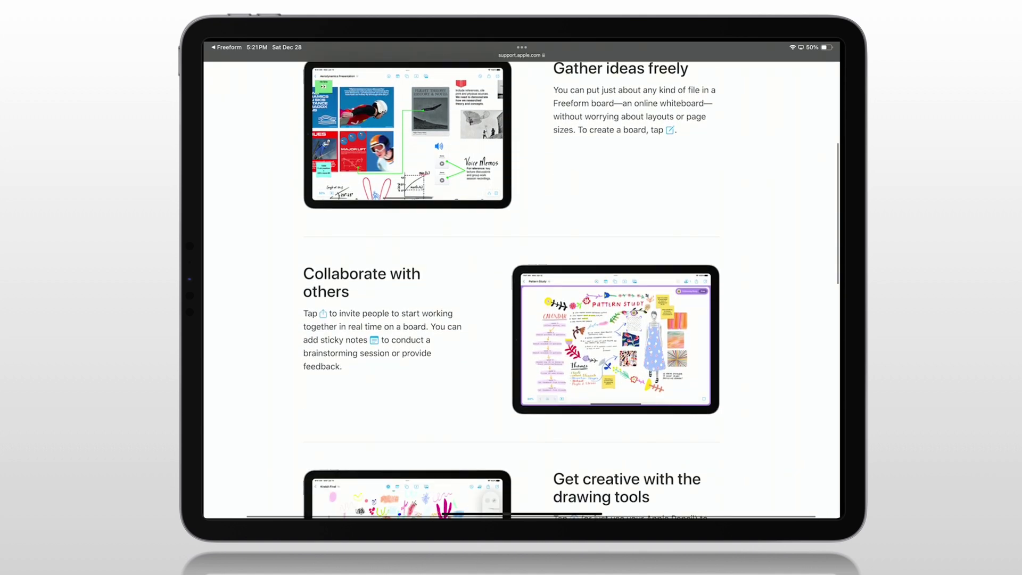
pyautogui.scroll(-3, 522, 298)
pyautogui.scroll(-3, 522, 298)
pyautogui.scroll(-4, 521, 298)
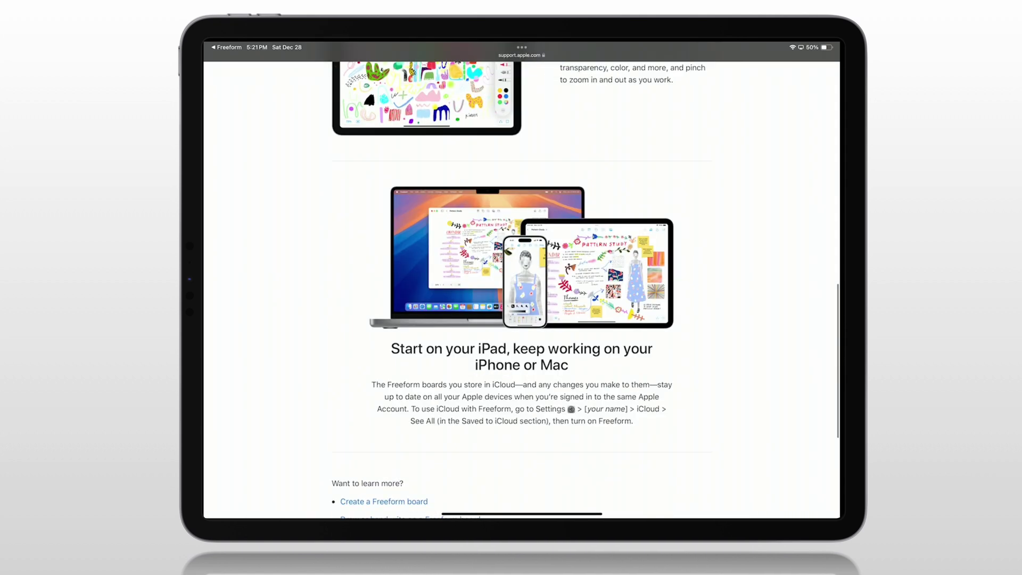